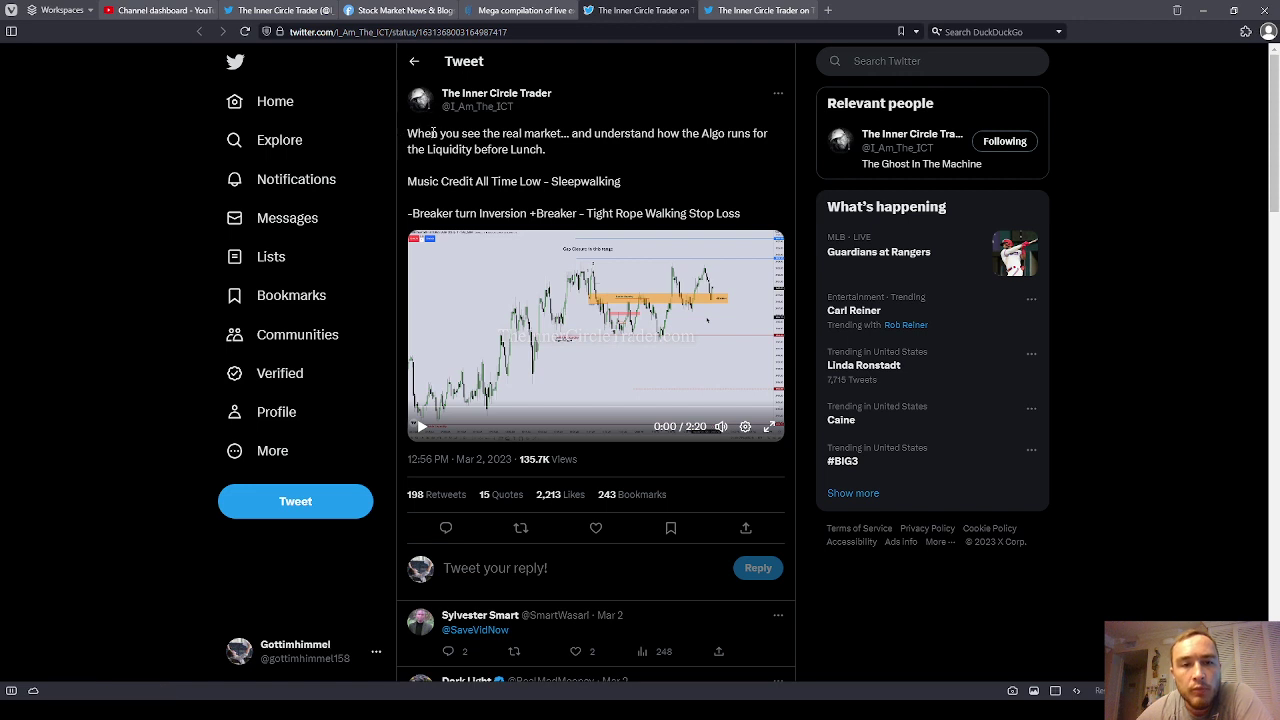
# Highlight lines of the tweet, including the -Breaker and stop-loss lines, while reading it
pyautogui.moveTo(576, 133); pyautogui.dragTo(752, 134)
pyautogui.click(525, 149)
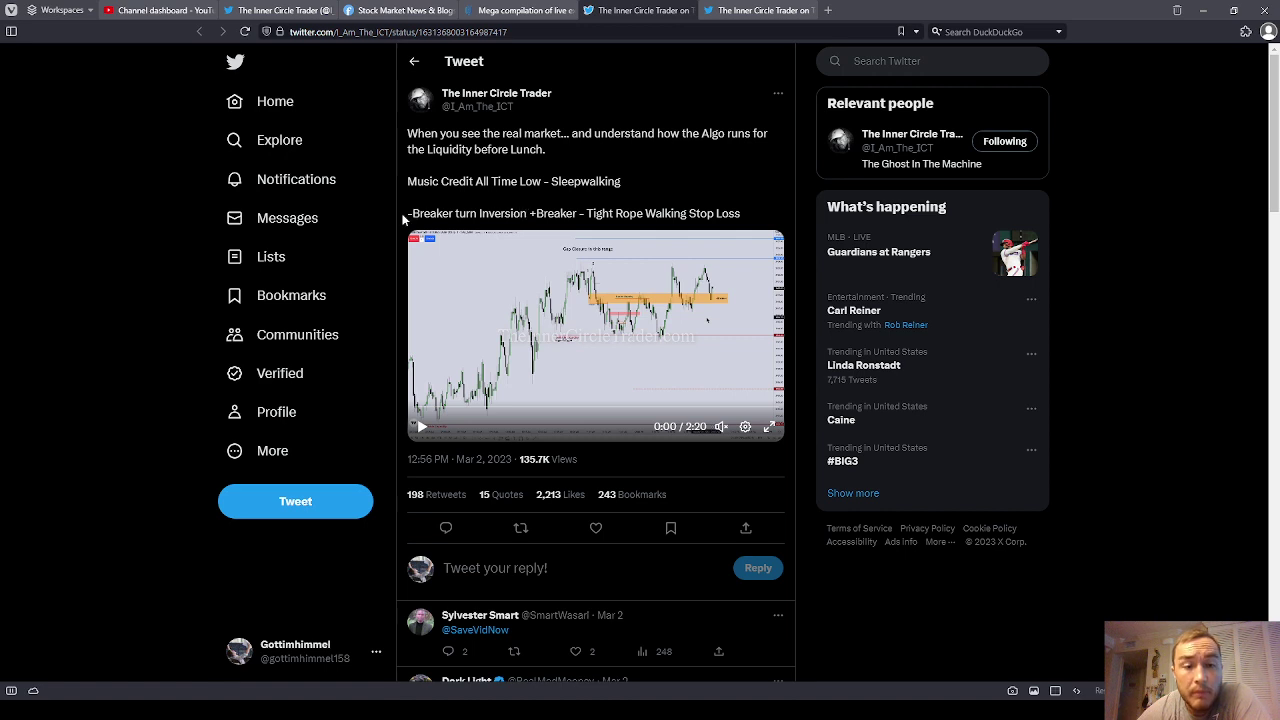
pyautogui.moveTo(404, 218); pyautogui.dragTo(737, 218)
pyautogui.click(448, 214)
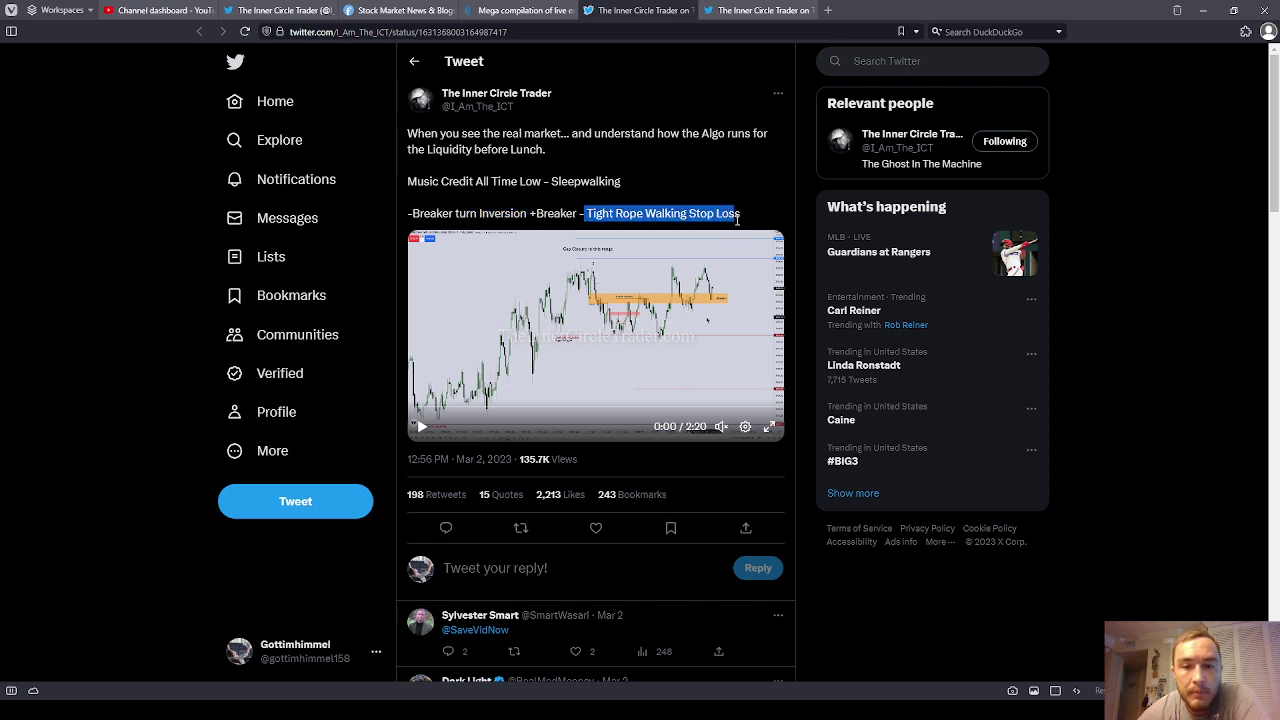
pyautogui.click(722, 214)
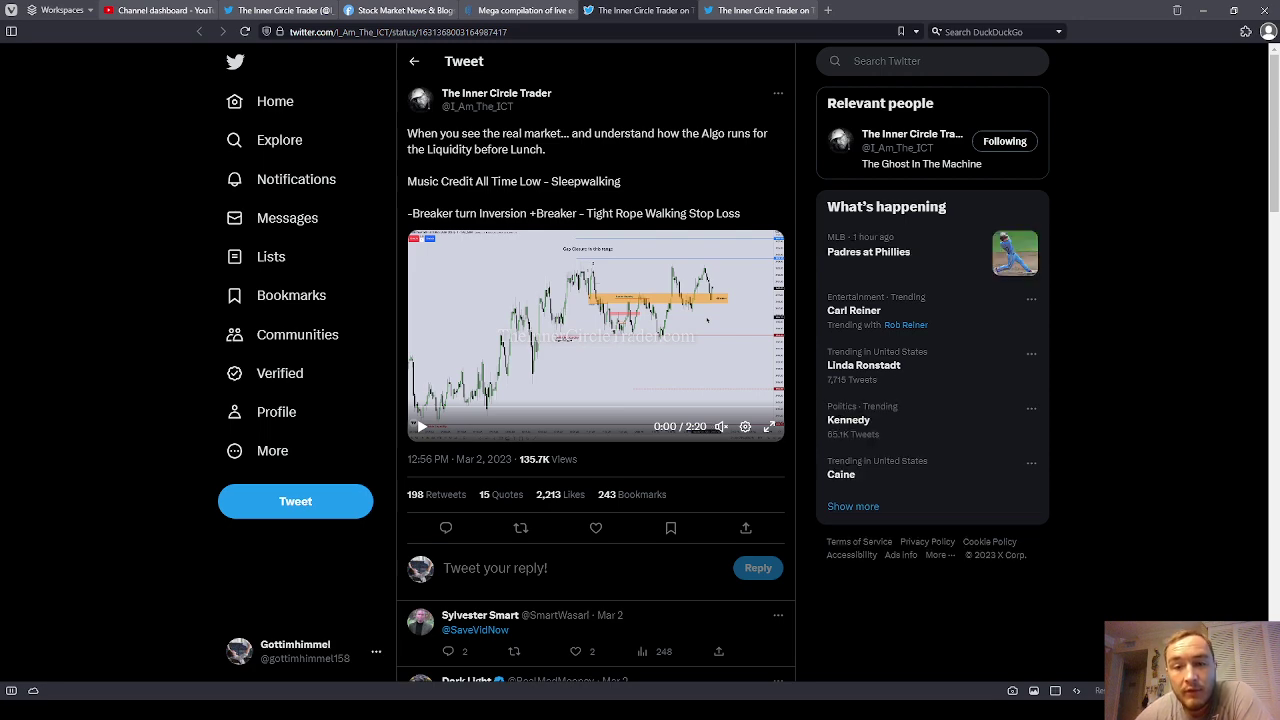
# Show the E-mini S&P 500 chart replay video fullscreen, start it, then pause it
pyautogui.click(768, 426)
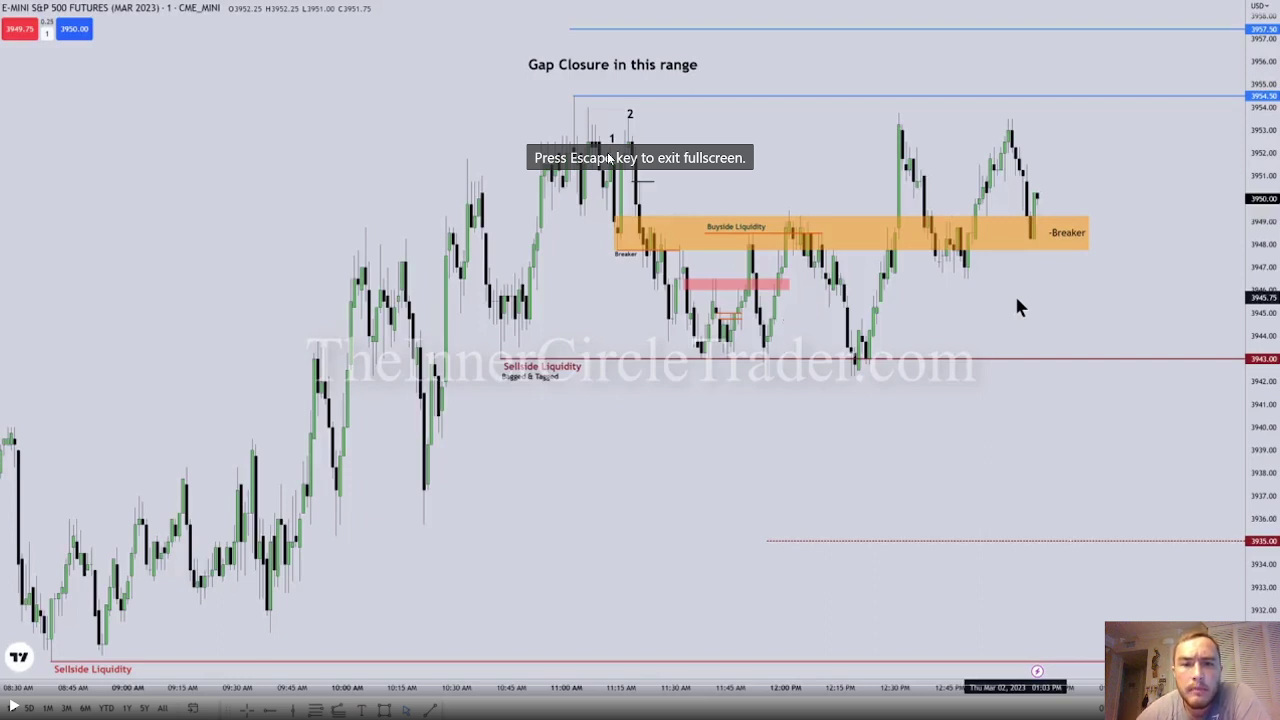
pyautogui.click(636, 244)
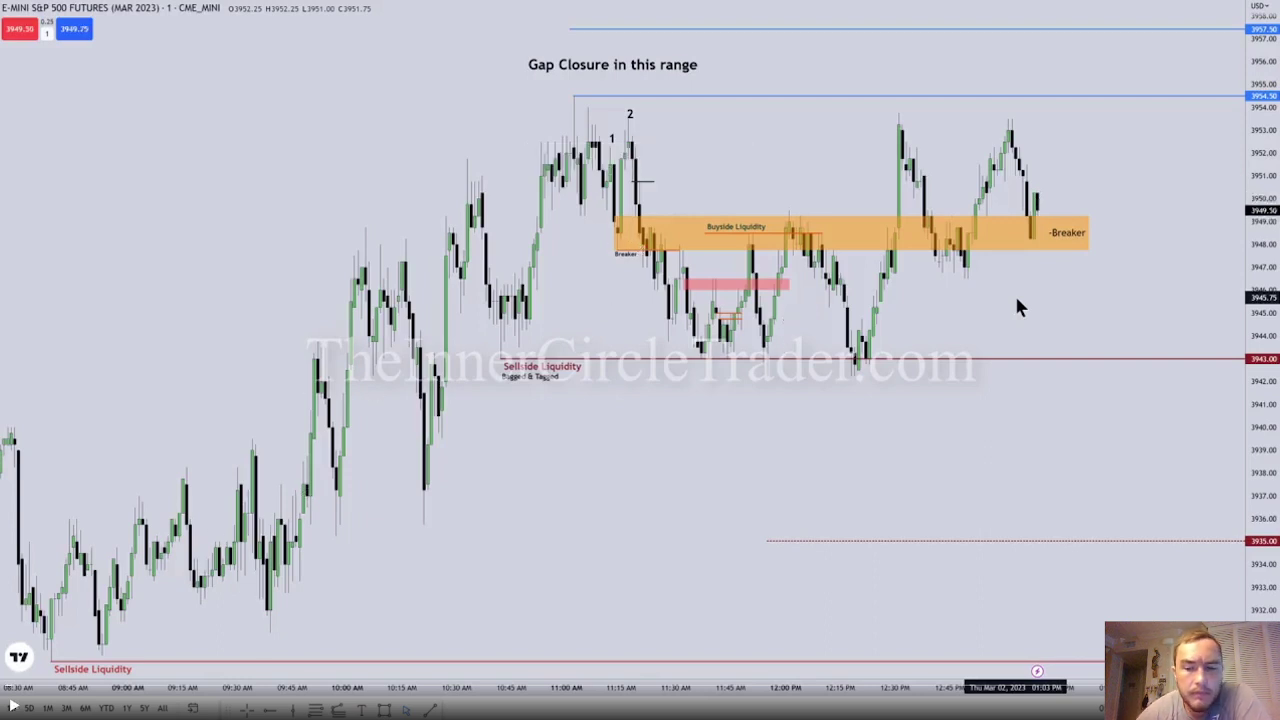
pyautogui.click(1023, 556)
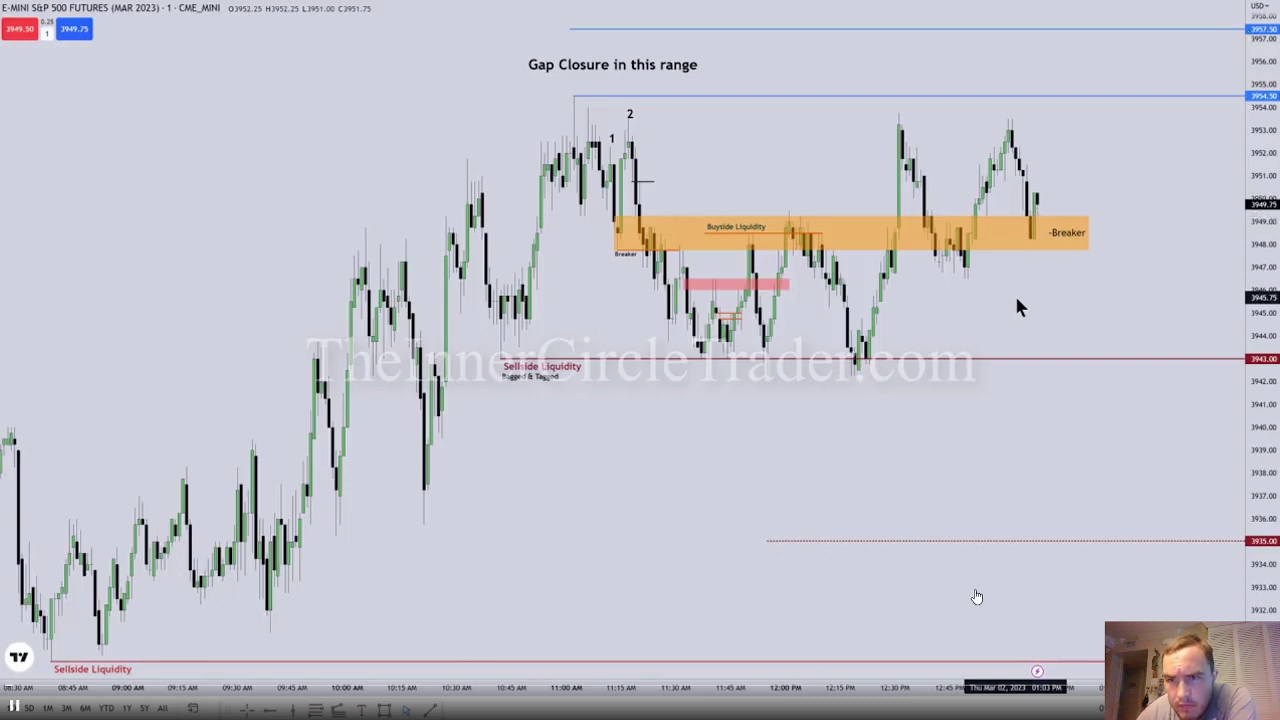
# Resume the replay until the first 6-contract long fills near the Breaker zone
pyautogui.hotkey('shift', 'b')
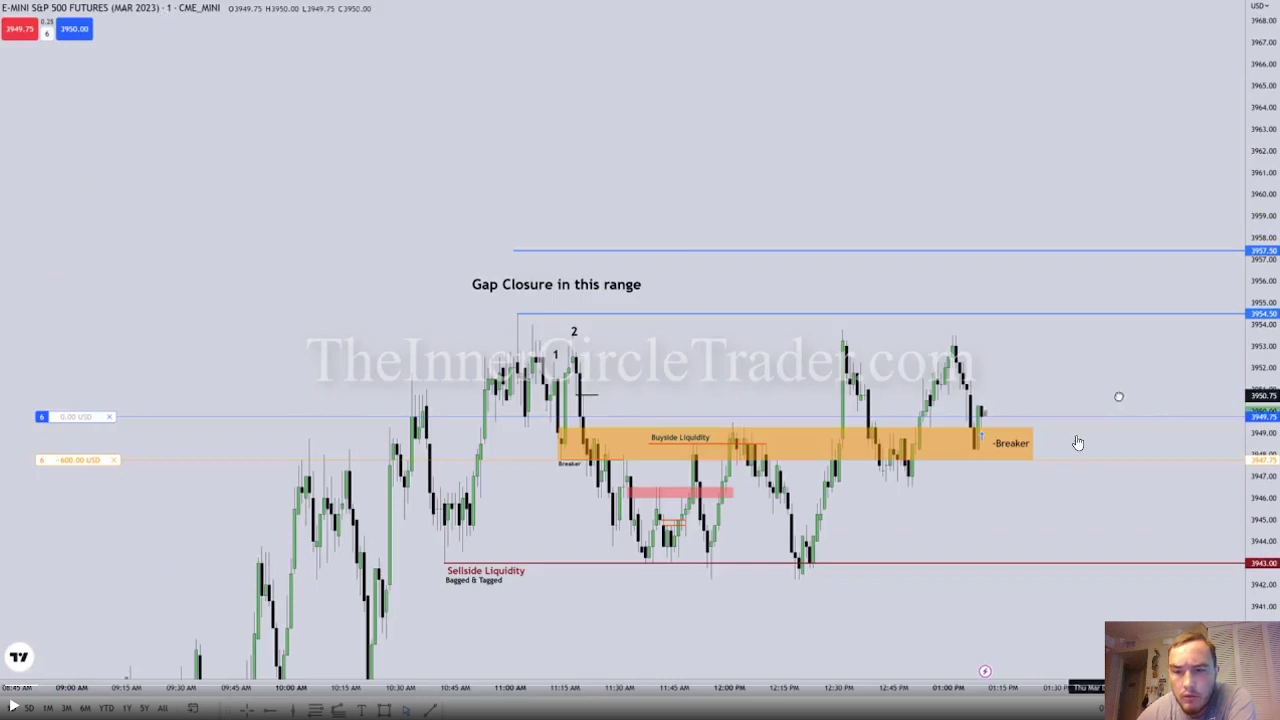
# Continue the replay until the long reaches 12 contracts and the box reads '-Breaker Now Inversion'
pyautogui.doubleClick(484, 161)
pyautogui.press('Escape')
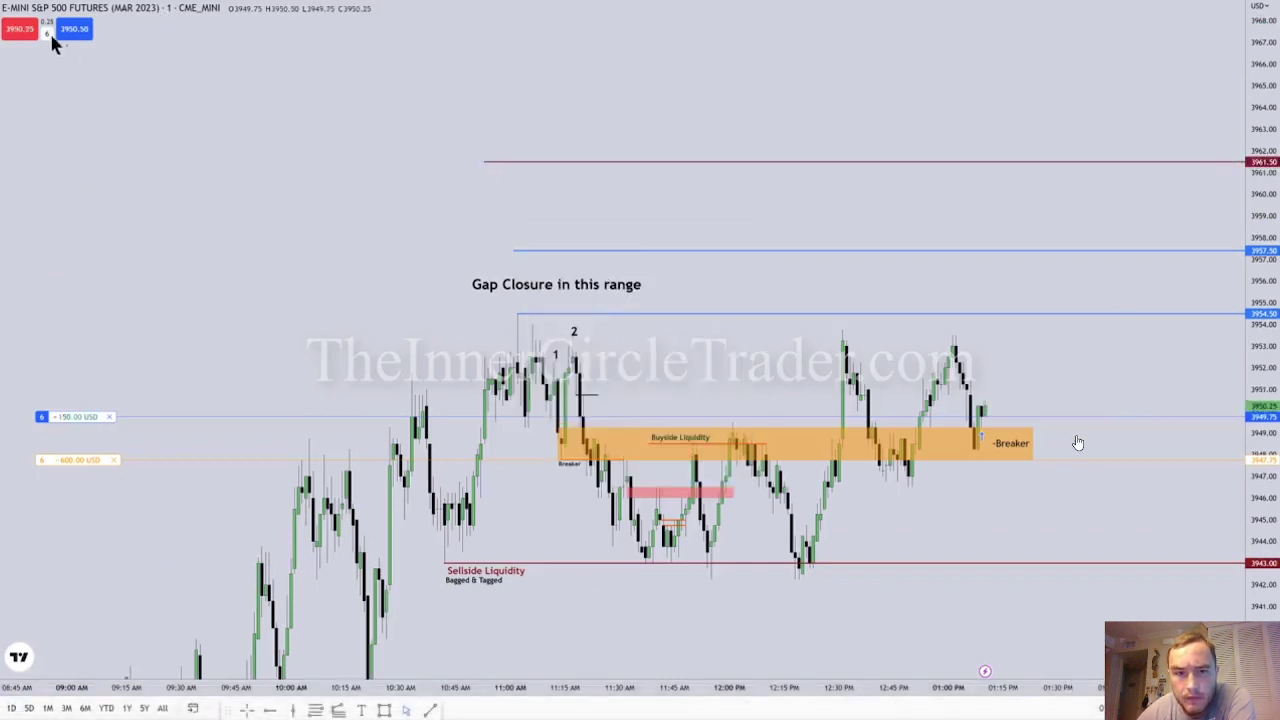
pyautogui.click(74, 28)
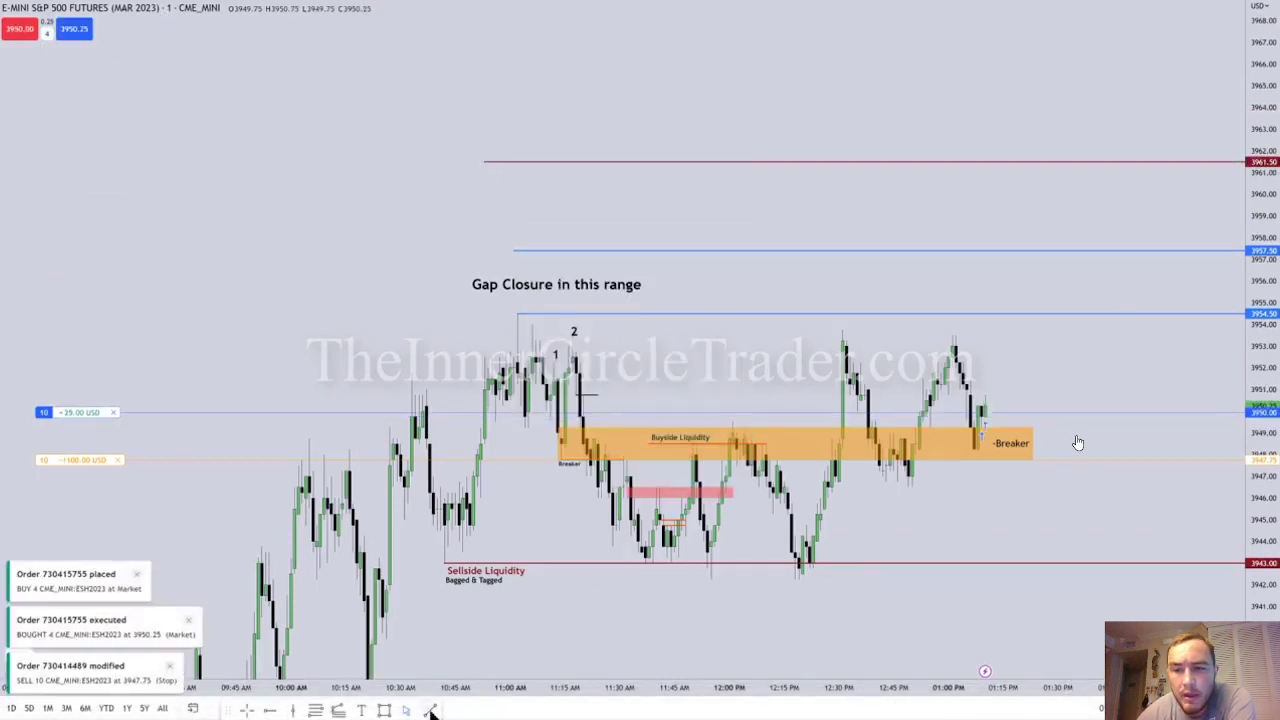
pyautogui.doubleClick(1020, 413)
pyautogui.write('-OB')
pyautogui.click(700, 294)
pyautogui.click(726, 343)
pyautogui.click(46, 33)
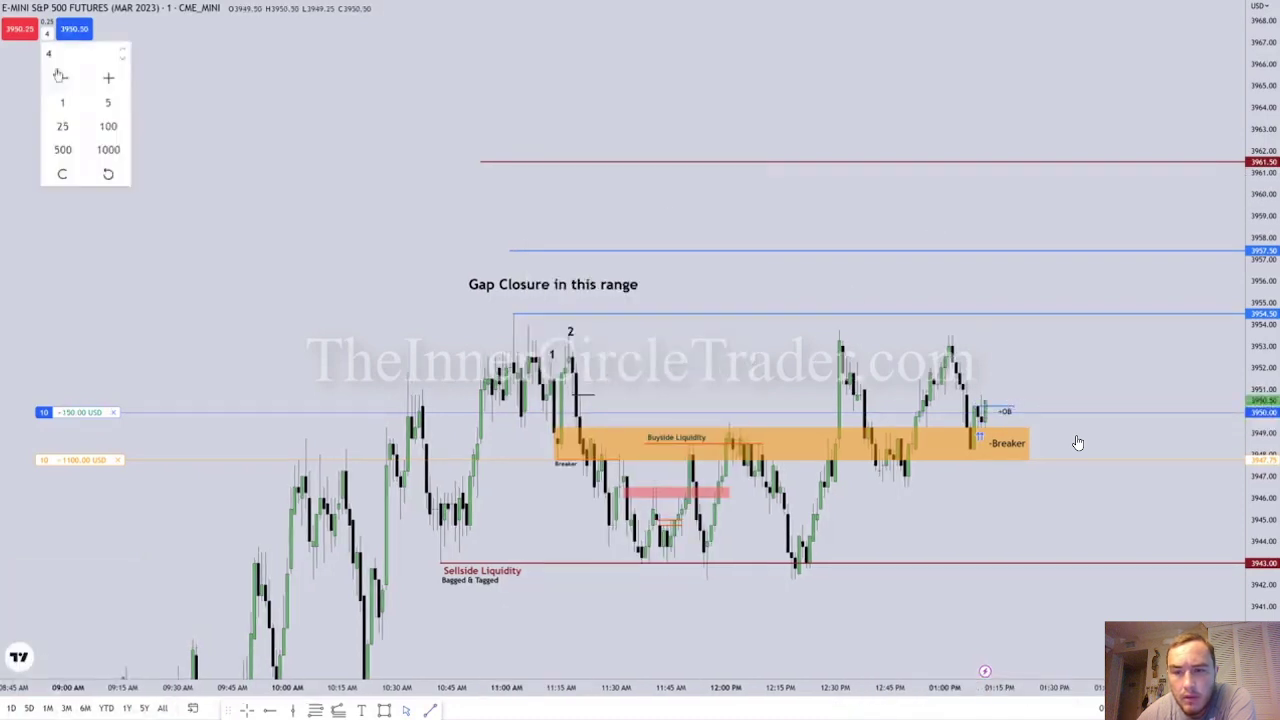
pyautogui.write('2')
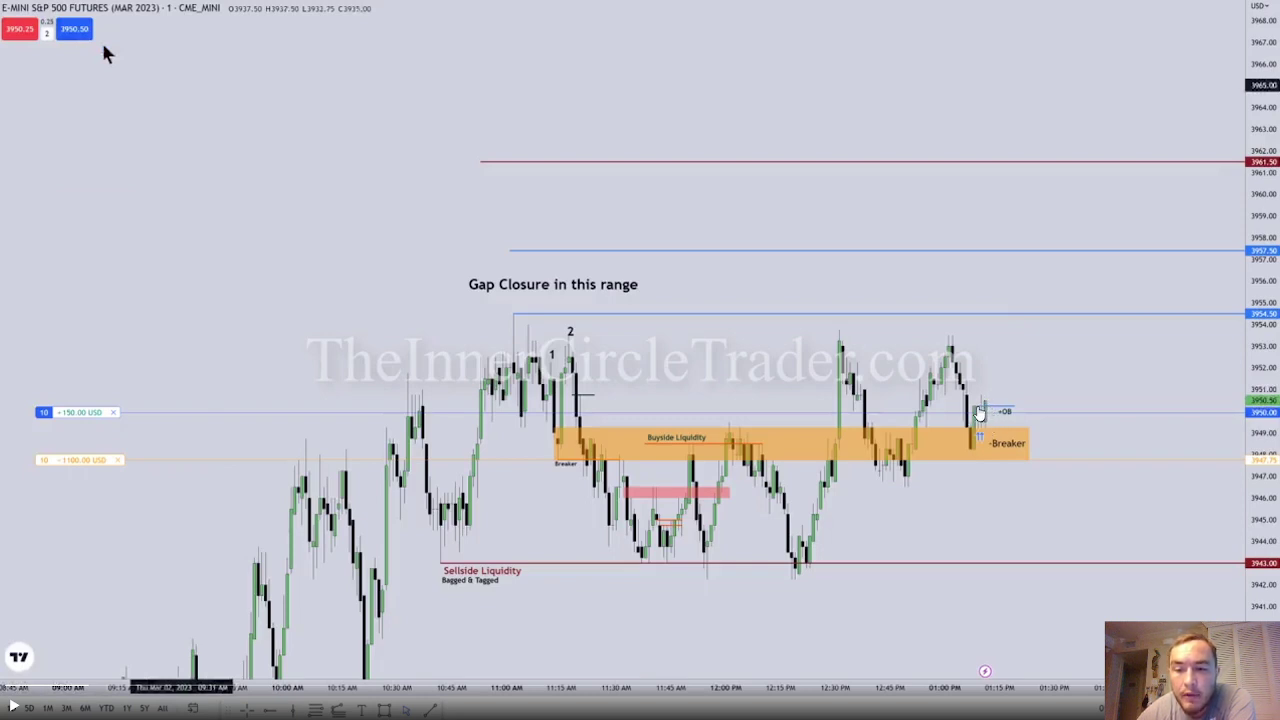
pyautogui.click(74, 28)
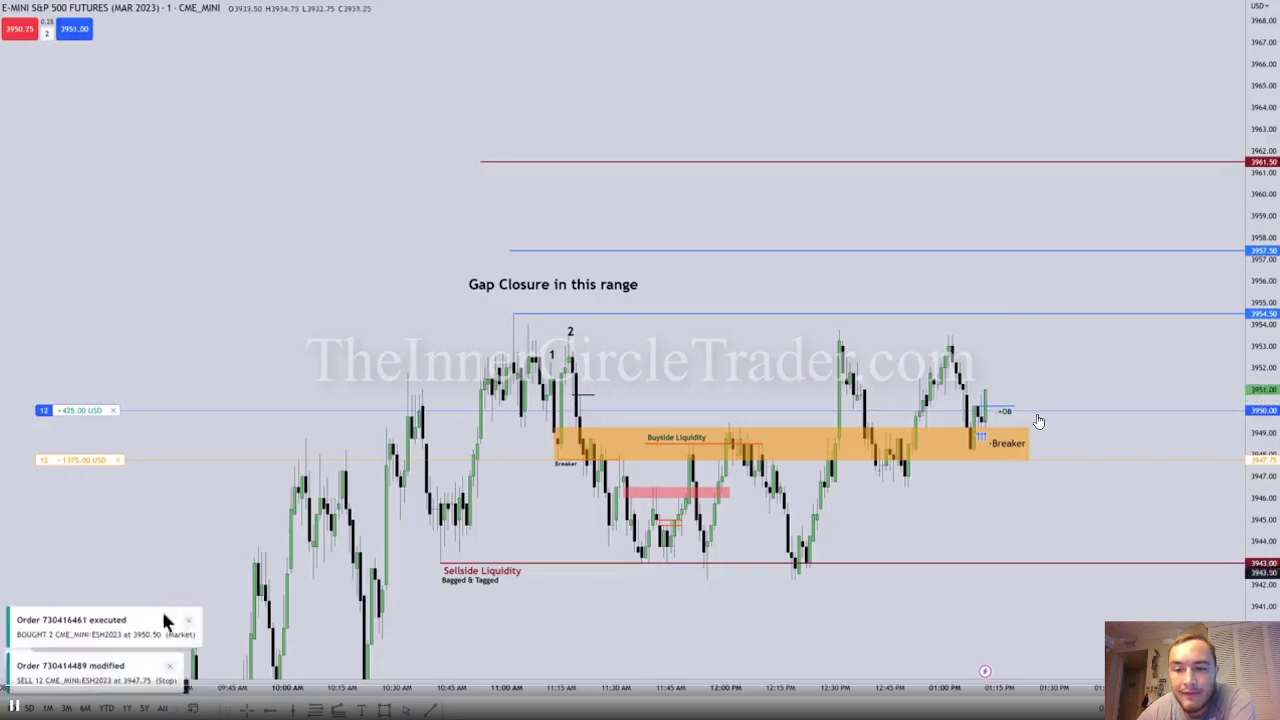
pyautogui.click(1028, 443)
pyautogui.moveTo(1028, 443); pyautogui.dragTo(1110, 443)
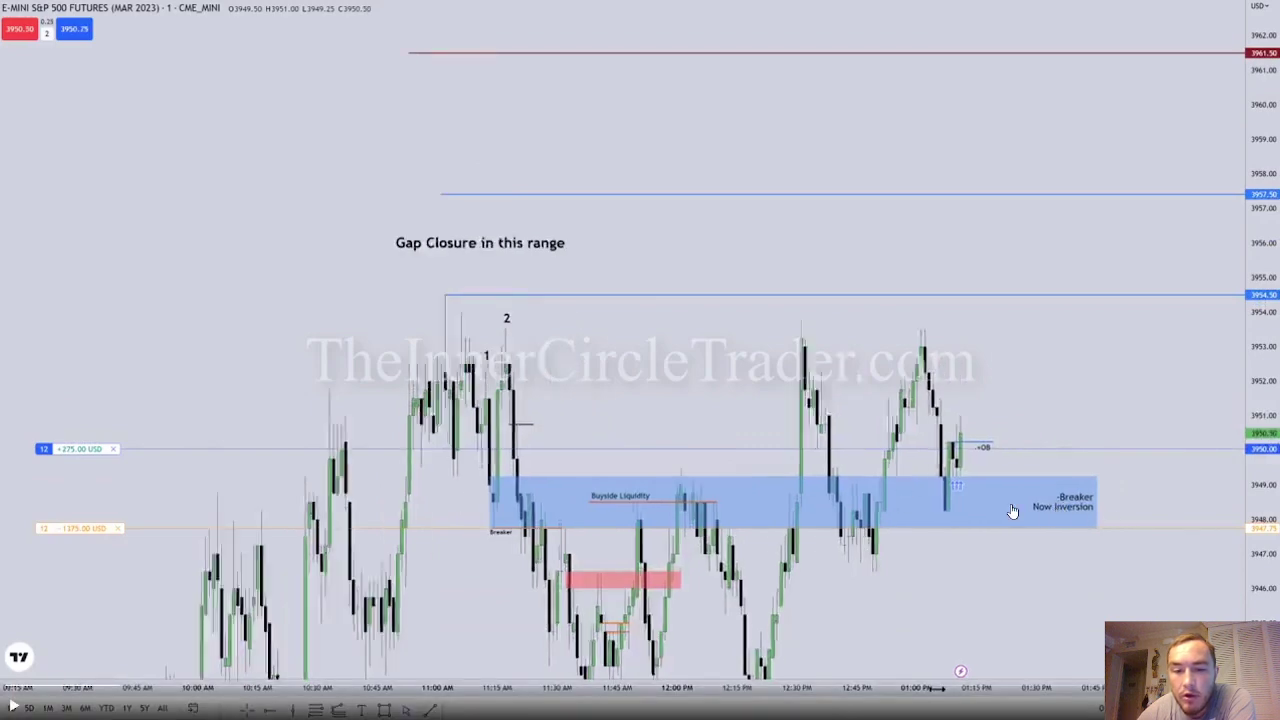
# Play through the 3954.50 'Buyside Liquidity' label and Fibonacci projection, pausing at +6725 USD
pyautogui.scroll(2, 1109, 489)
pyautogui.doubleClick(381, 188)
pyautogui.click(596, 351)
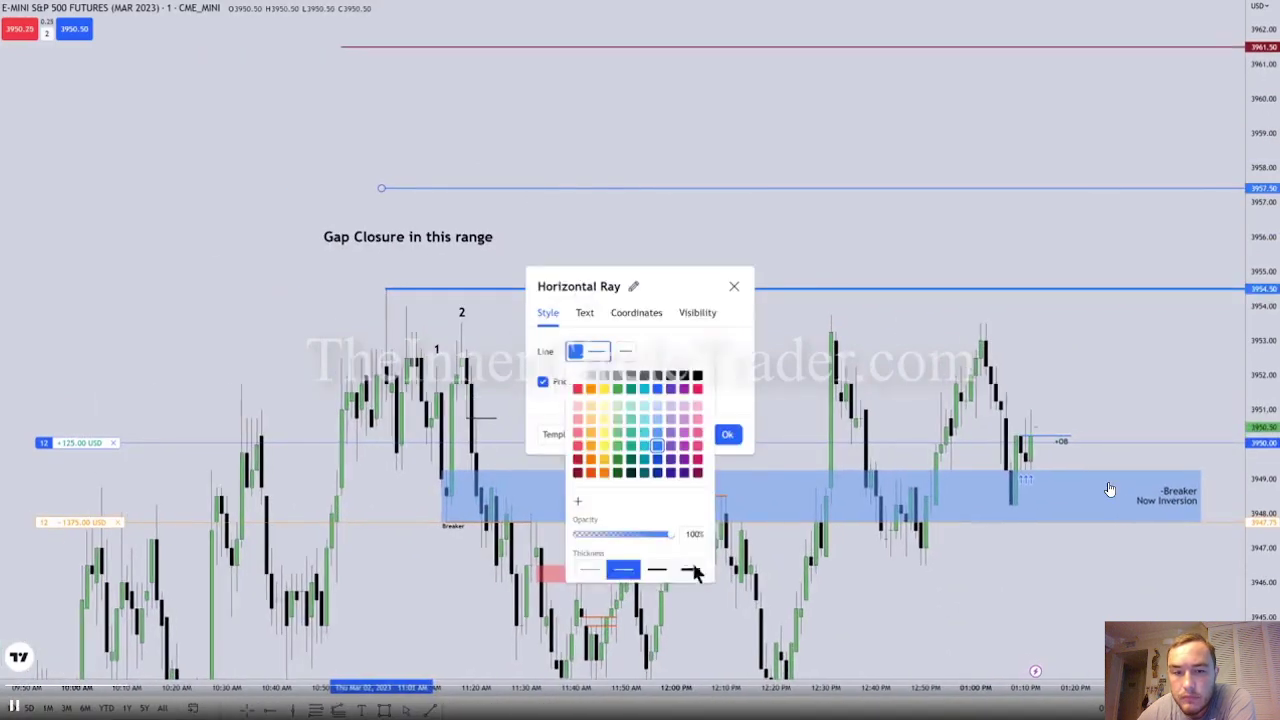
pyautogui.click(214, 126)
pyautogui.doubleClick(585, 290)
pyautogui.click(585, 312)
pyautogui.write('Buyside Li')
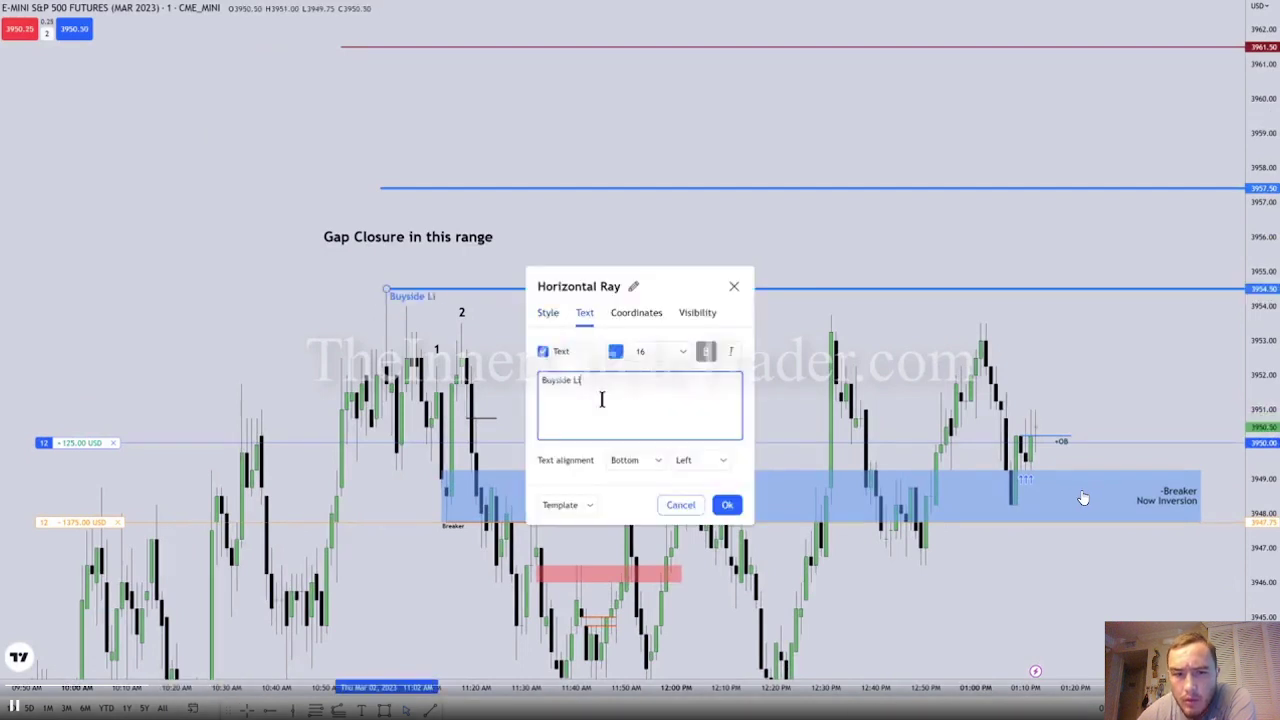
pyautogui.write('quidity')
pyautogui.click(727, 504)
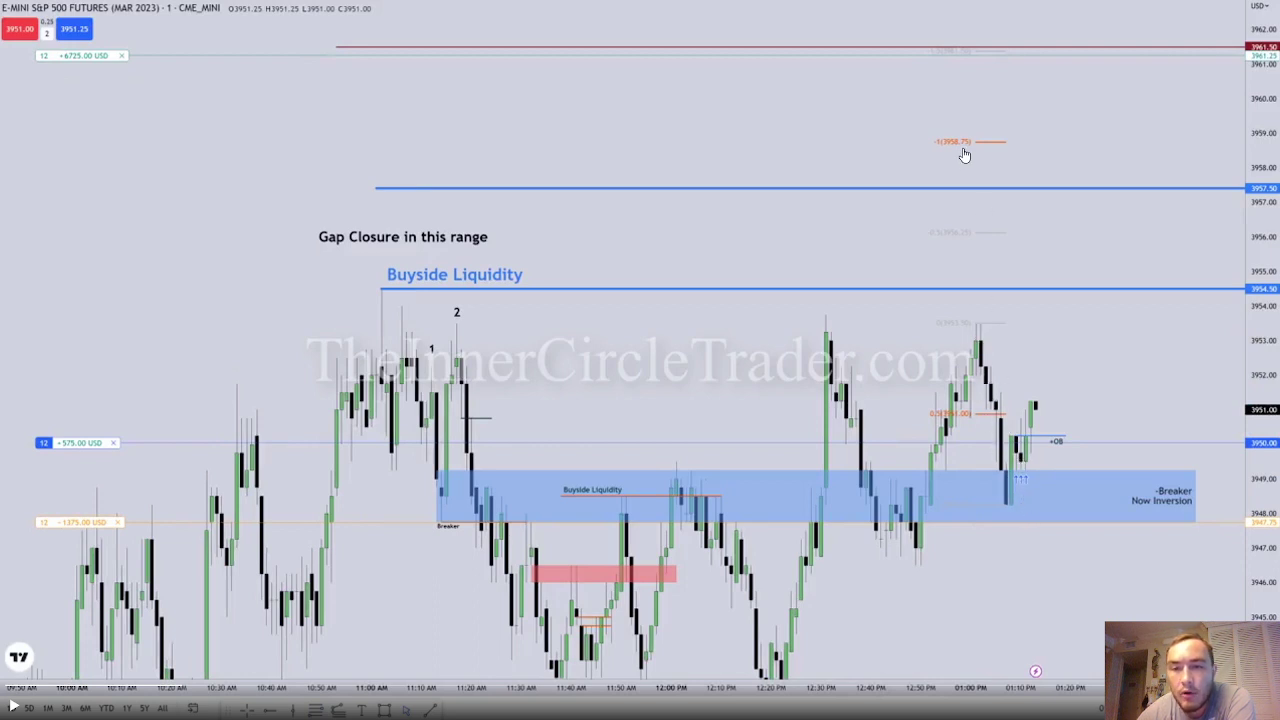
# Play until Partial #1 at 3956.25, Partial #2 at 3958.75 and the Breaker-low note appear
pyautogui.press('space')
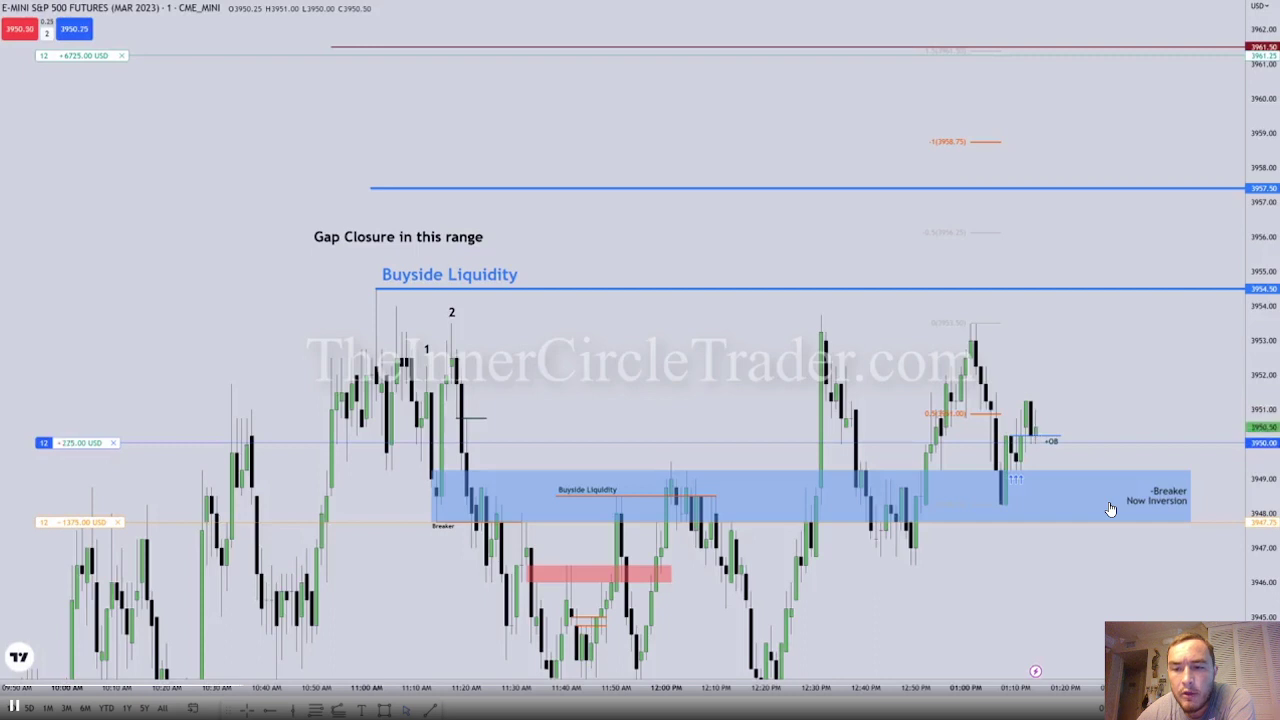
pyautogui.click(968, 232)
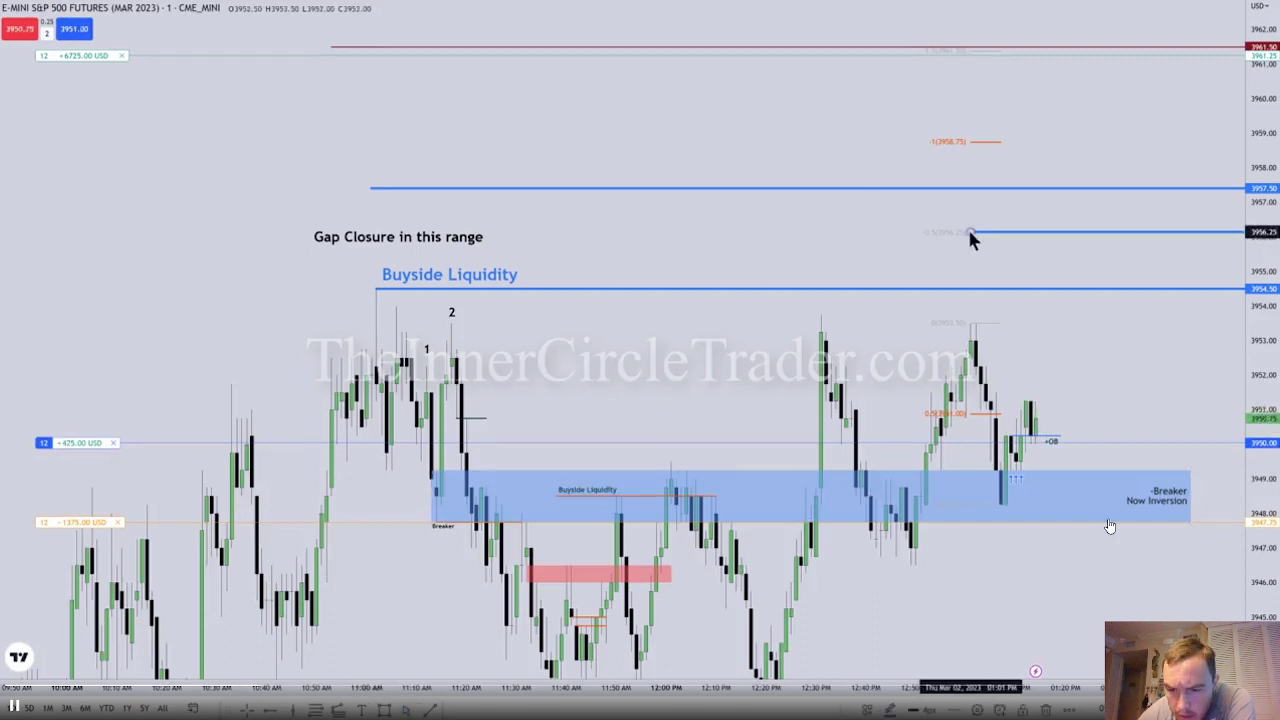
pyautogui.doubleClick(962, 234)
pyautogui.click(615, 315)
pyautogui.click(548, 277)
pyautogui.click(583, 238)
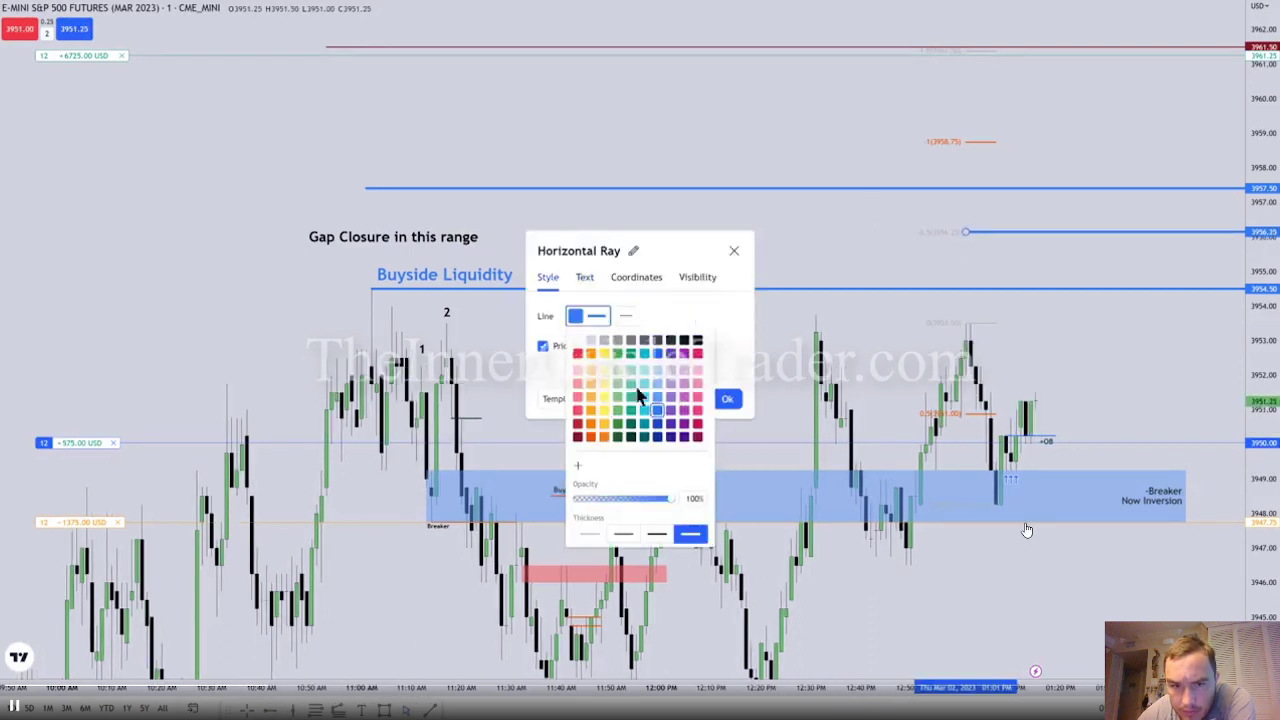
pyautogui.click(610, 366)
pyautogui.click(728, 394)
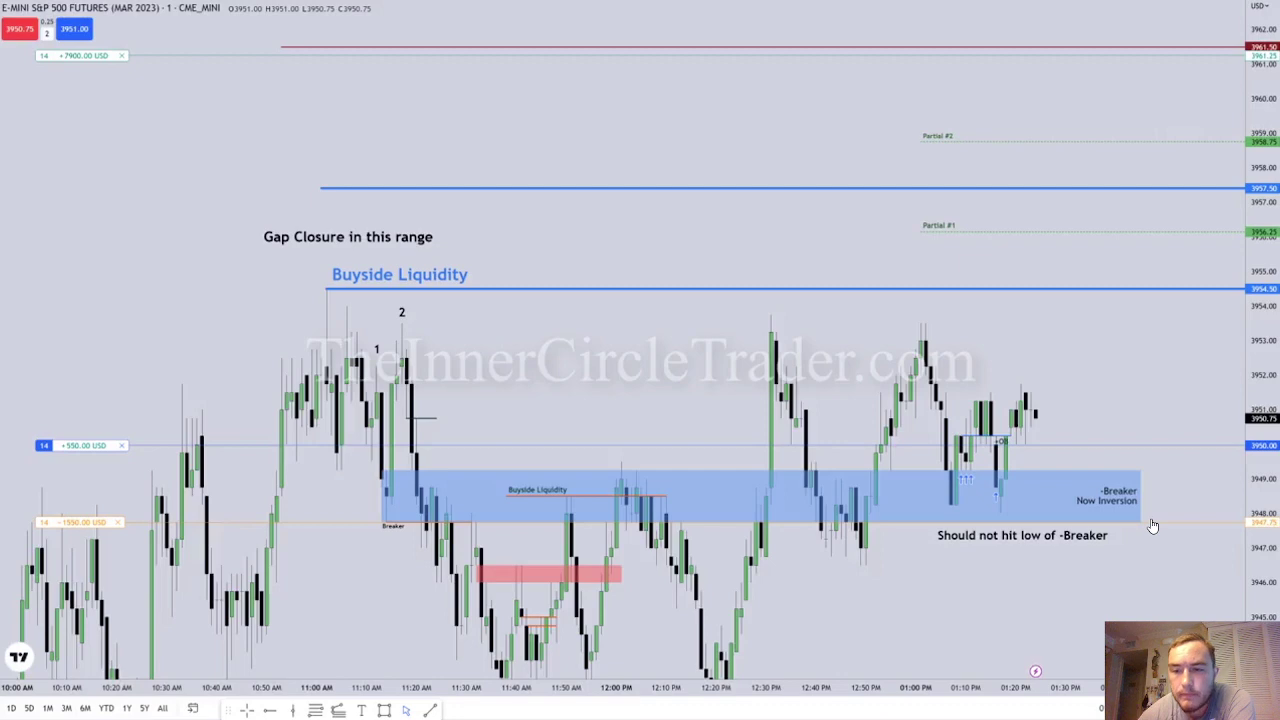
# Keep the replay running as the position reaches 16 contracts and the target reads +9100 USD
pyautogui.moveTo(1127, 530)
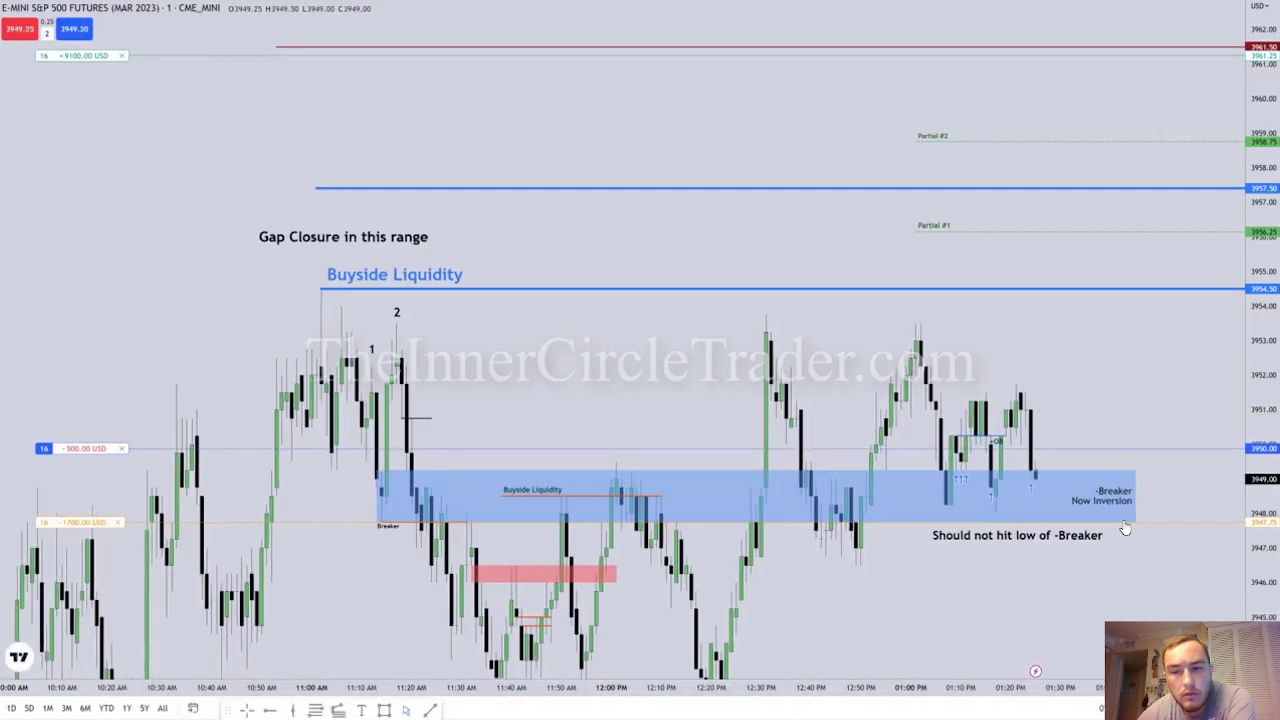
pyautogui.moveTo(1053, 528)
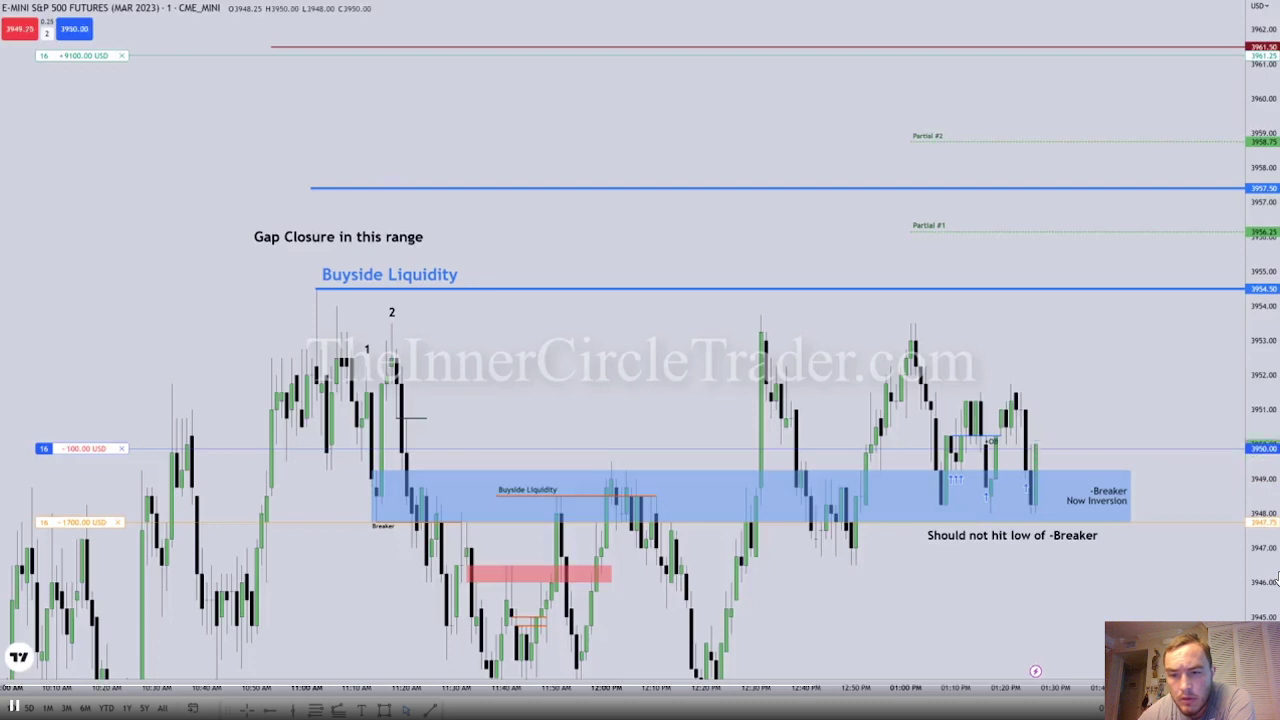
# Add lines about the Dollar and the Short at 3954 to the Breaker-low note, then start deleting them
pyautogui.doubleClick(1007, 535)
pyautogui.click(695, 290)
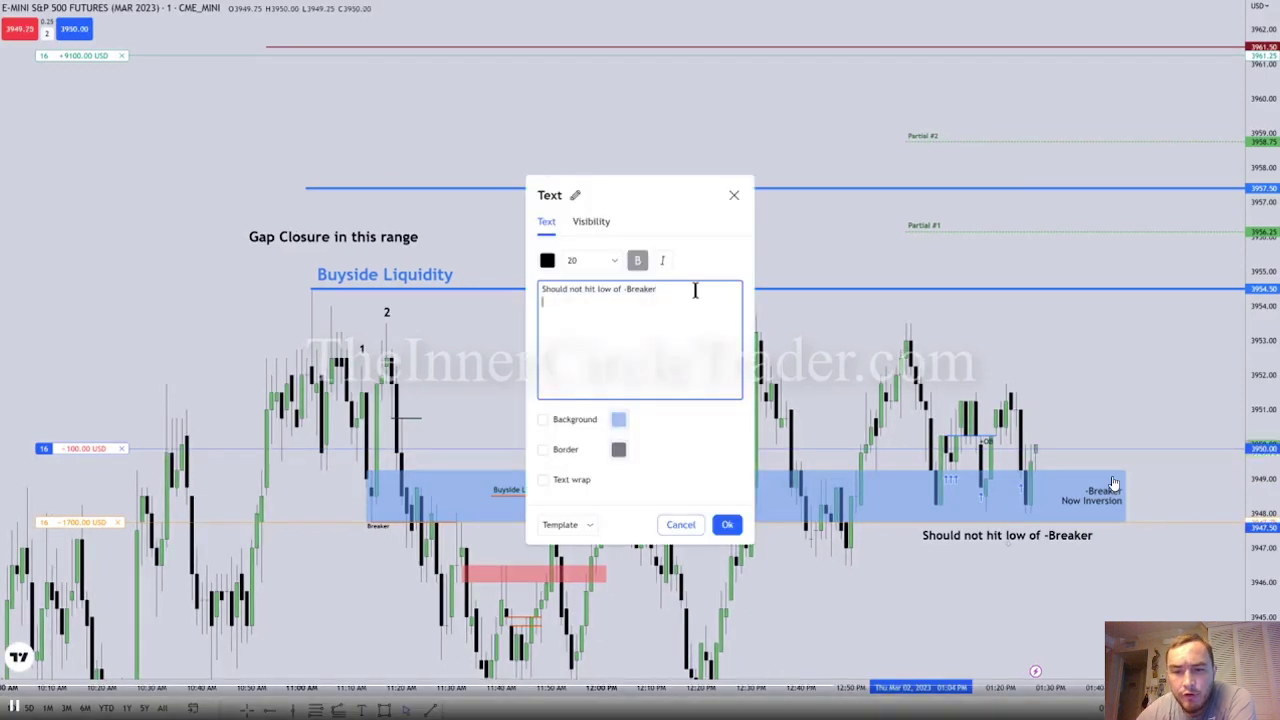
pyautogui.press('Return')
pyautogui.press('Return')
pyautogui.write('I am trading against the tide of Dollar')
pyautogui.press('Return')
pyautogui.write('however, I suspect the ES will punish the')
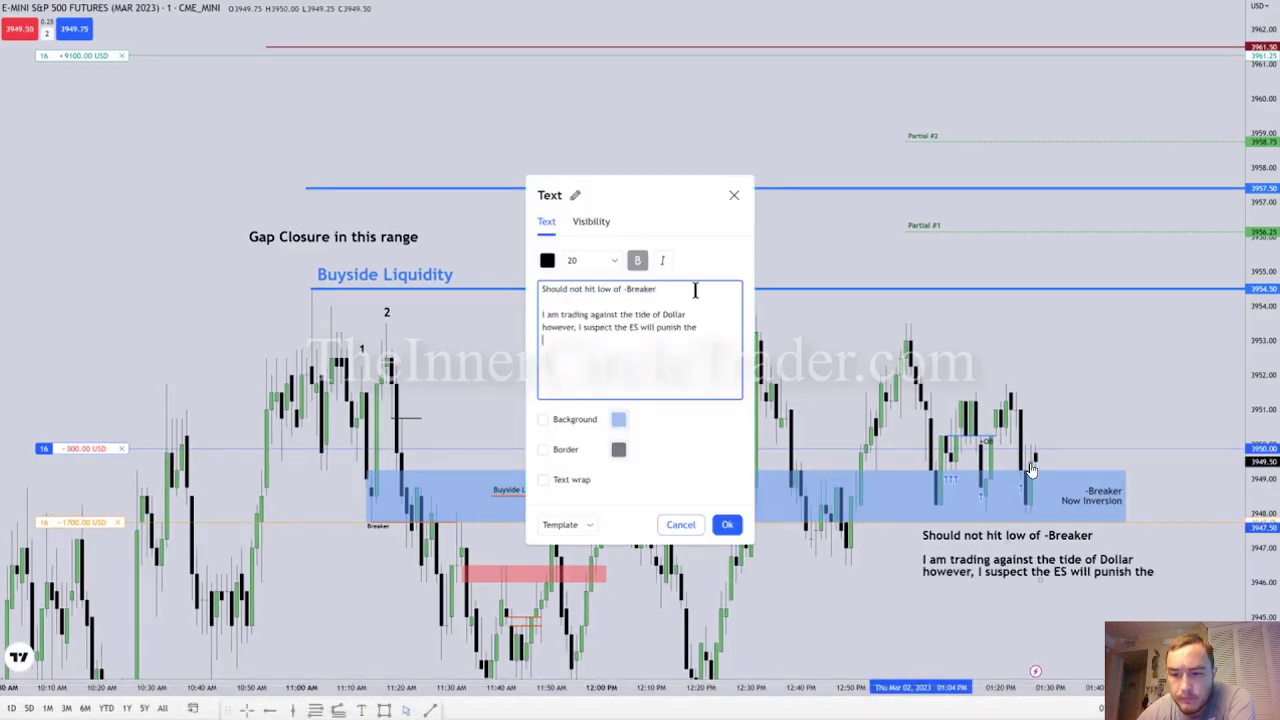
pyautogui.press('Return')
pyautogui.write('Short at 3954')
pyautogui.click(727, 528)
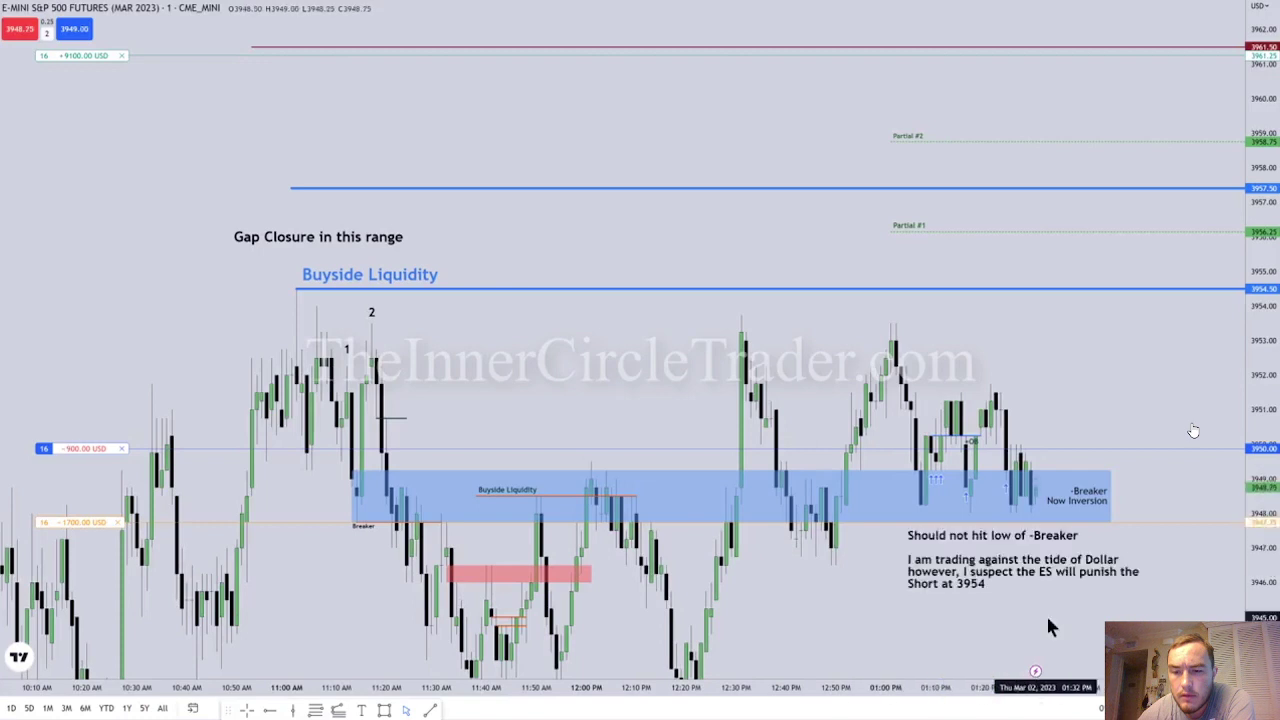
pyautogui.doubleClick(1000, 572)
pyautogui.press('BackSpace')
# Apply the one-line note, sell part of the ES position at market, and let the video finish
pyautogui.click(729, 523)
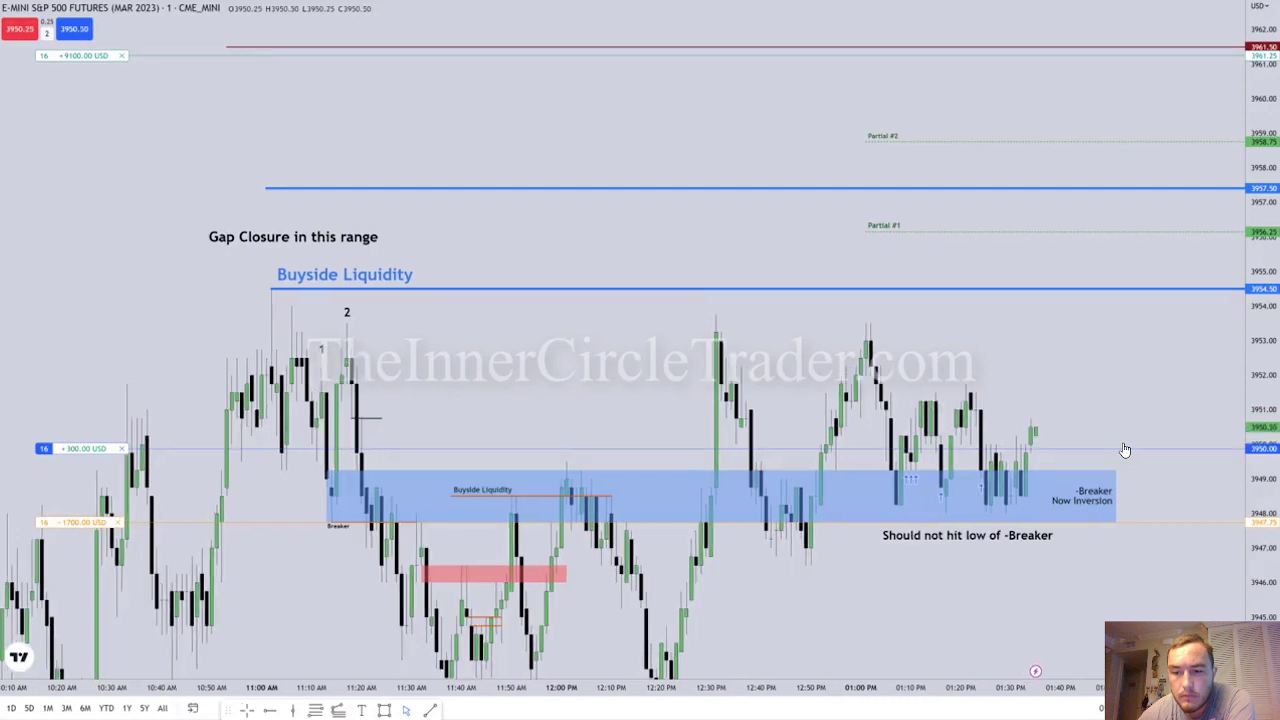
pyautogui.click(21, 29)
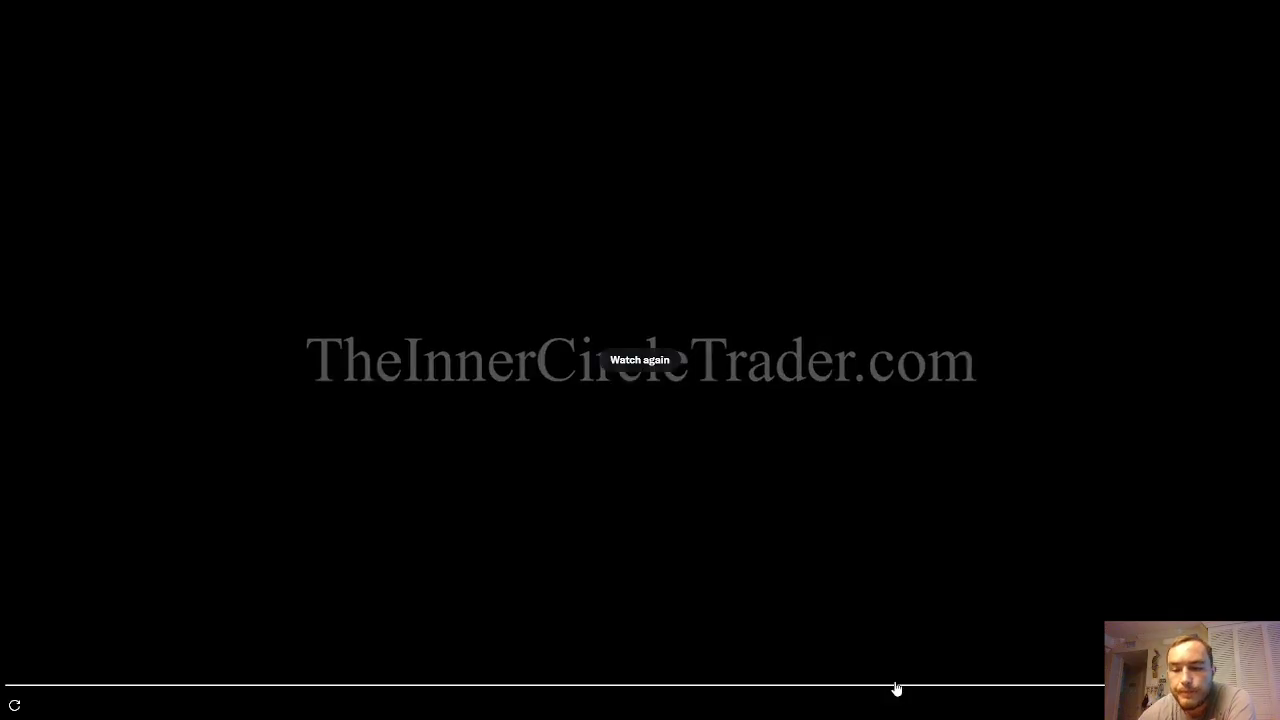
# Exit fullscreen back to the tweet page, its video ended at 2:20 / 2:20
pyautogui.press('Escape')
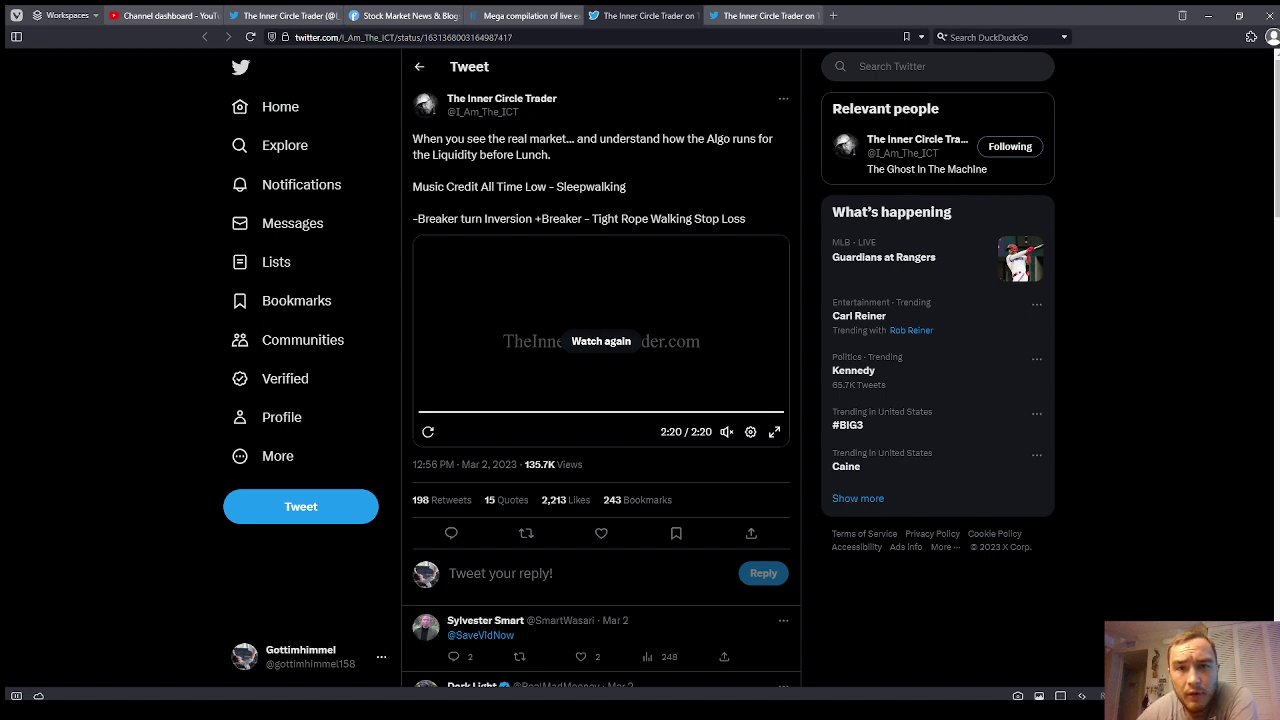
# Switch to the 'PM Session Trading NWOG to NWOG' tweet, skim its text, and play its video fullscreen
pyautogui.click(650, 15)
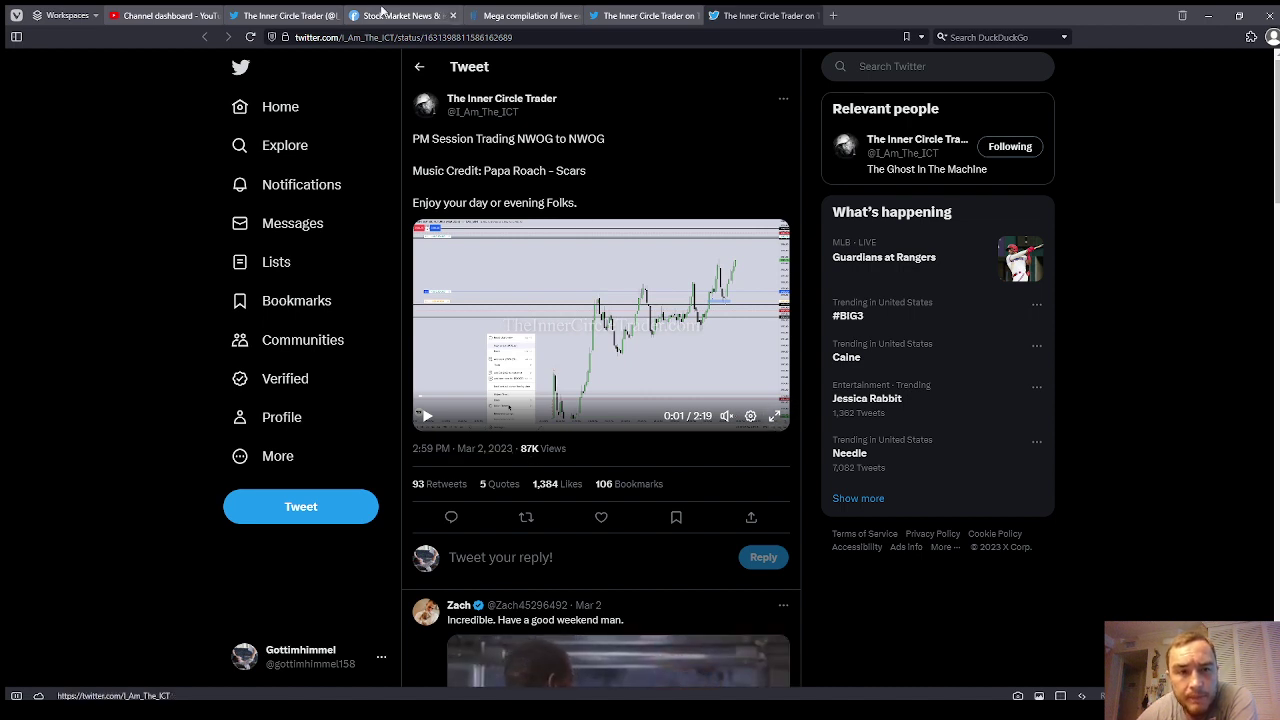
pyautogui.moveTo(419, 139); pyautogui.dragTo(606, 141)
pyautogui.click(514, 166)
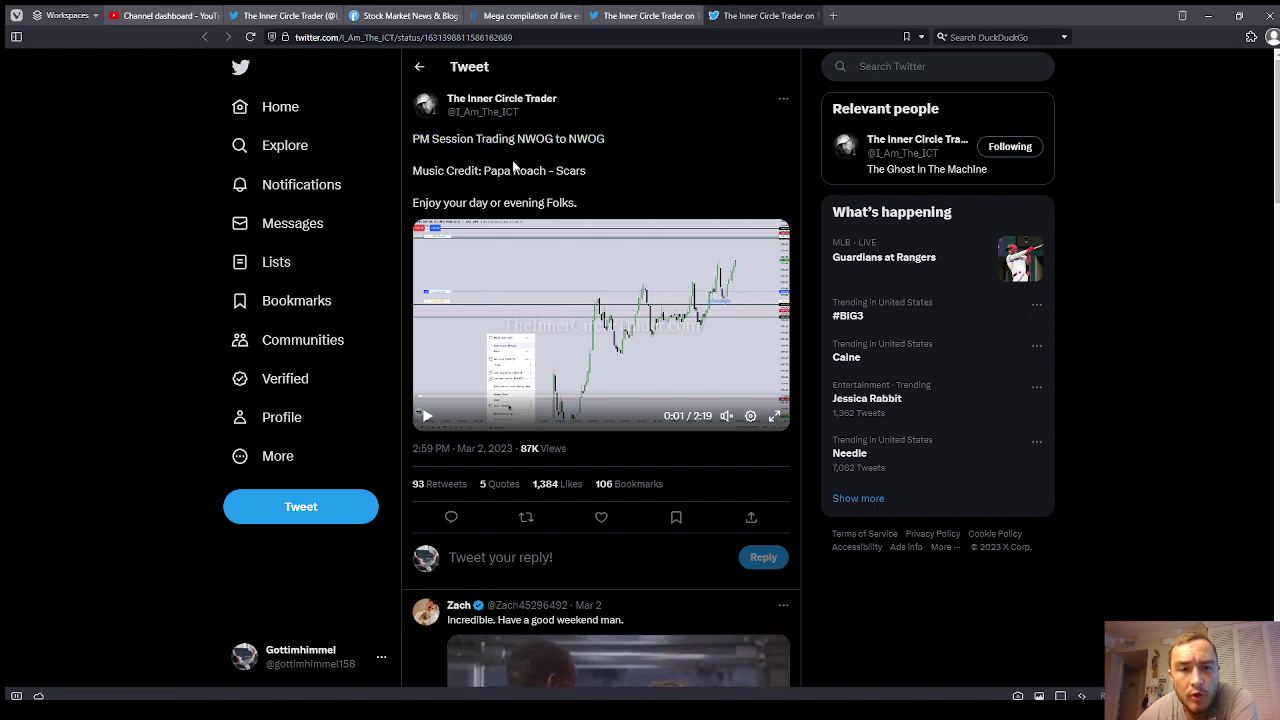
pyautogui.click(776, 417)
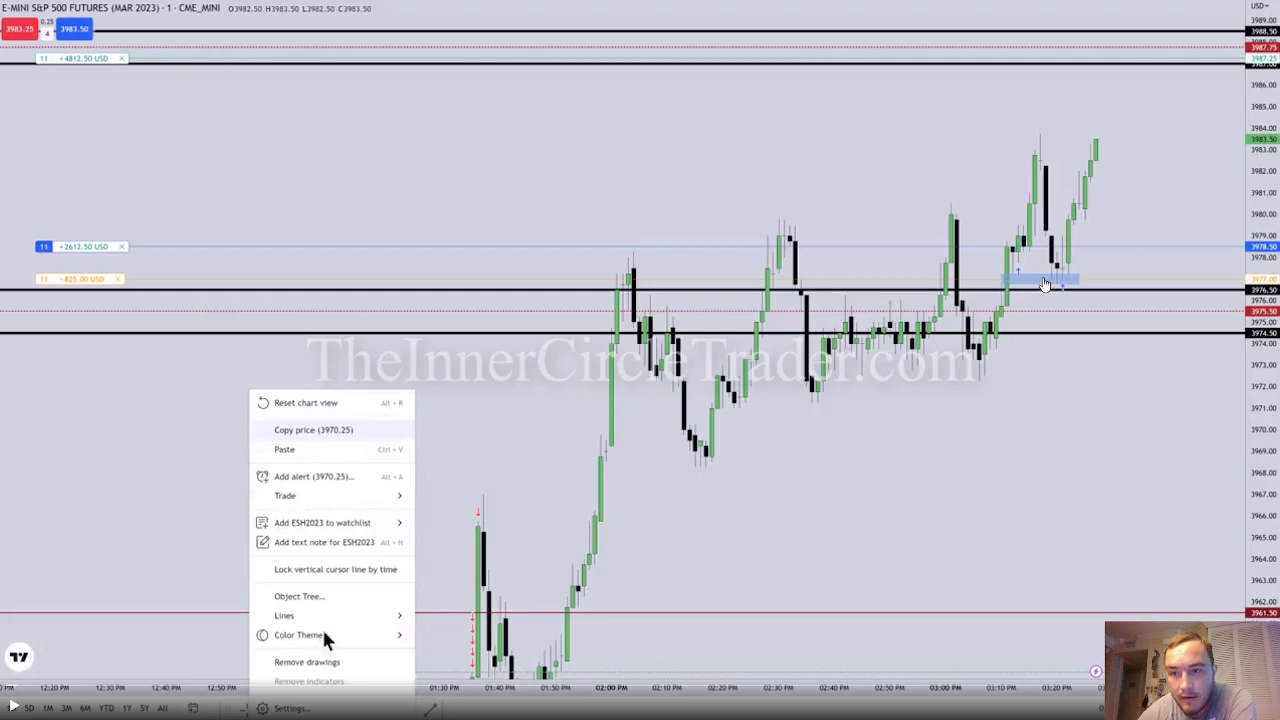
# Turn off trade execution markers in the chart's Trading settings and confirm
pyautogui.click(290, 708)
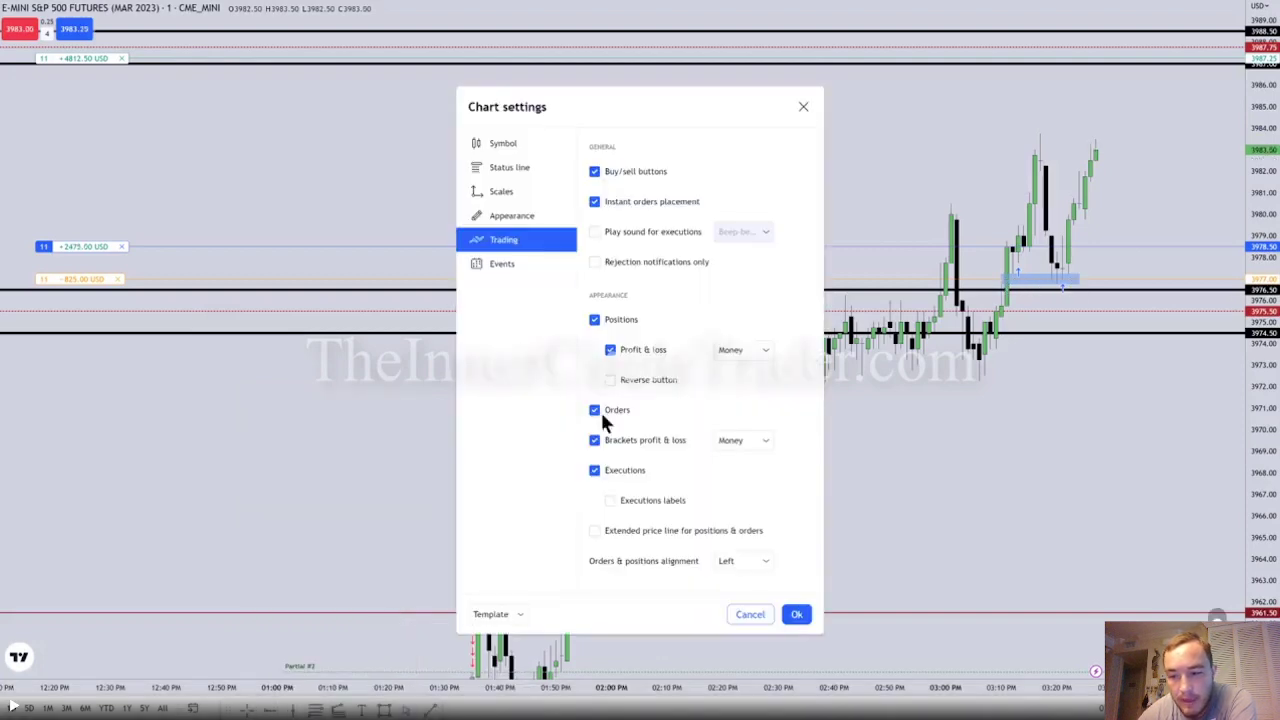
pyautogui.moveTo(582, 106); pyautogui.dragTo(183, 110)
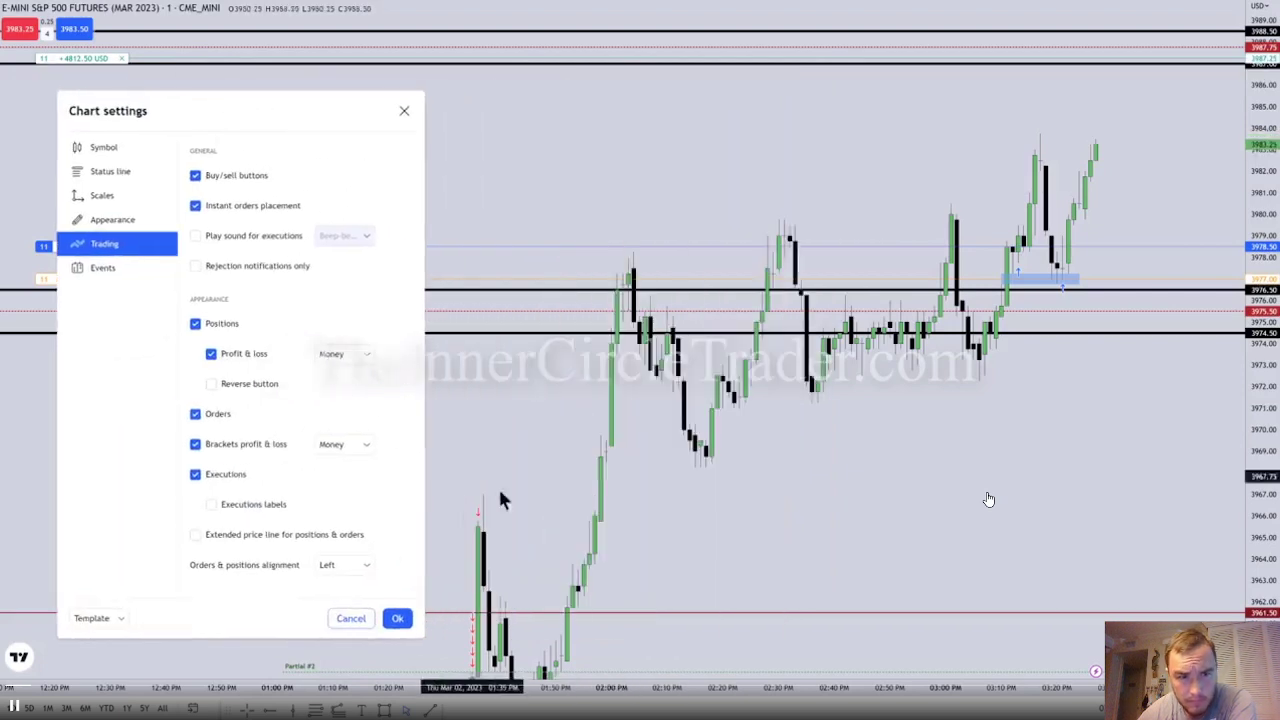
pyautogui.click(195, 475)
pyautogui.click(195, 474)
pyautogui.click(211, 504)
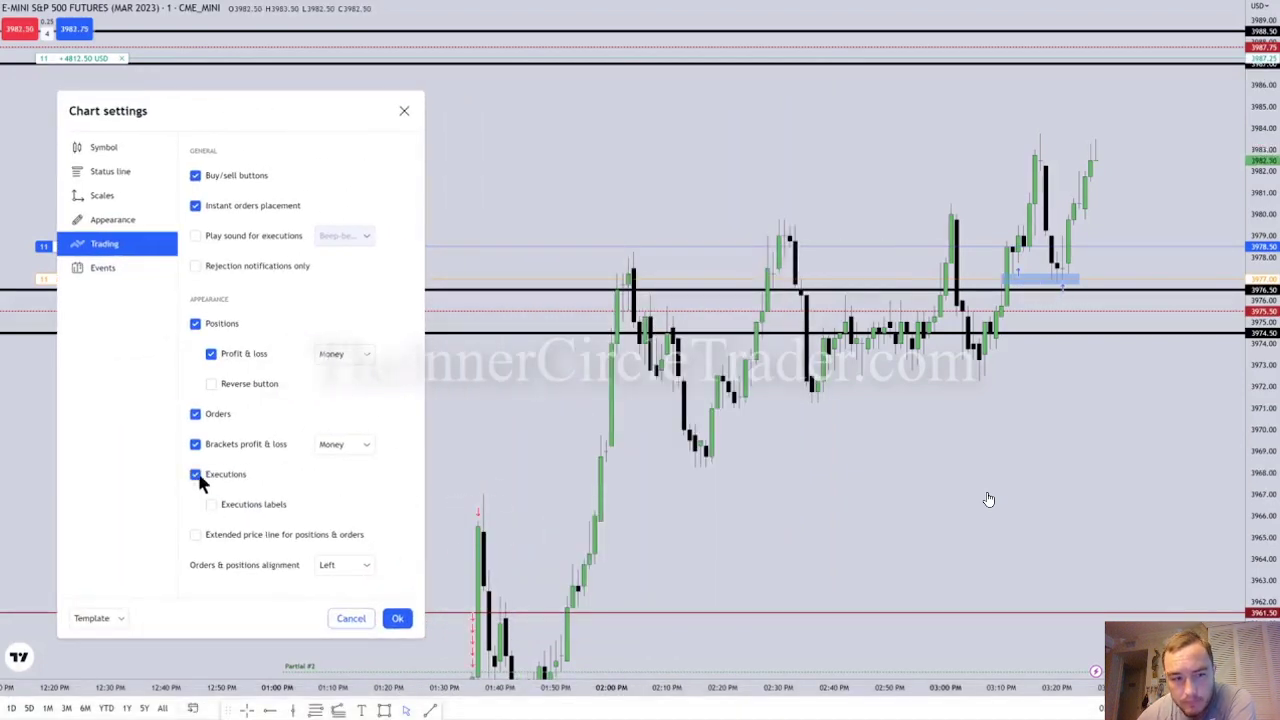
pyautogui.click(195, 474)
pyautogui.click(397, 618)
# Switch the chart to the Dollar Index (DXY), then back to ES
pyautogui.write('DXY')
pyautogui.press('Return')
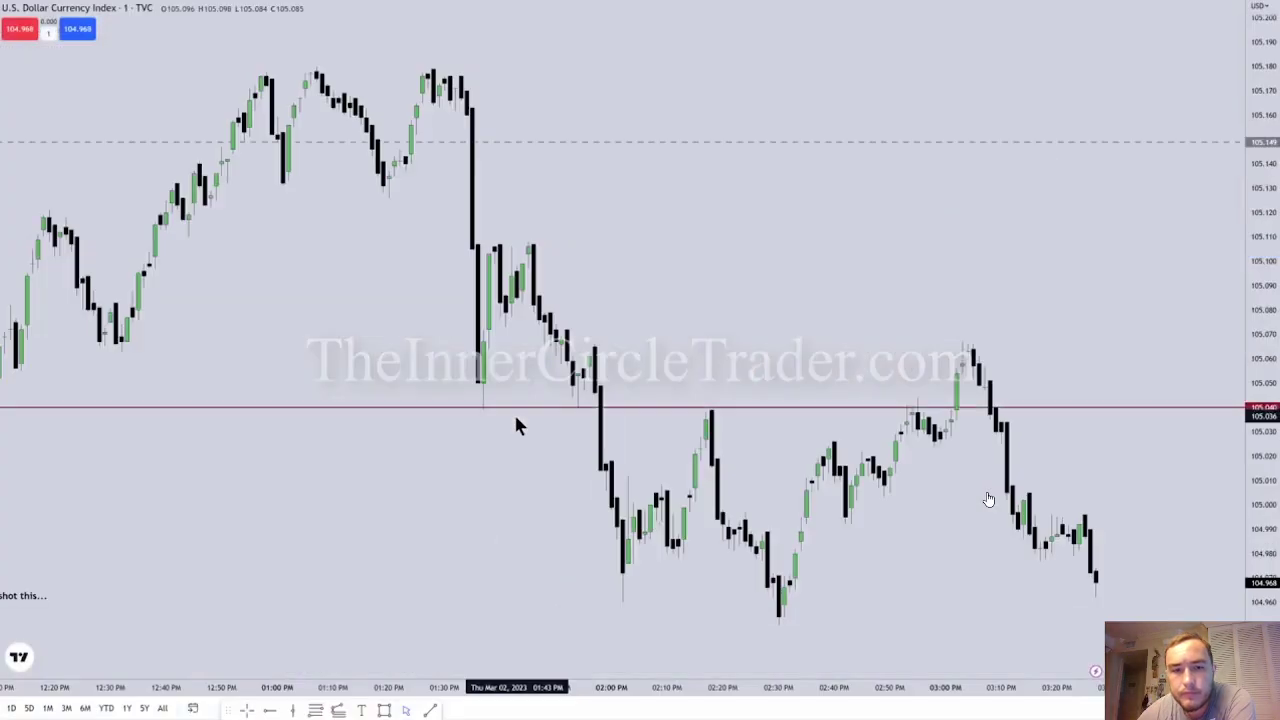
pyautogui.write('ESH')
pyautogui.press('Return')
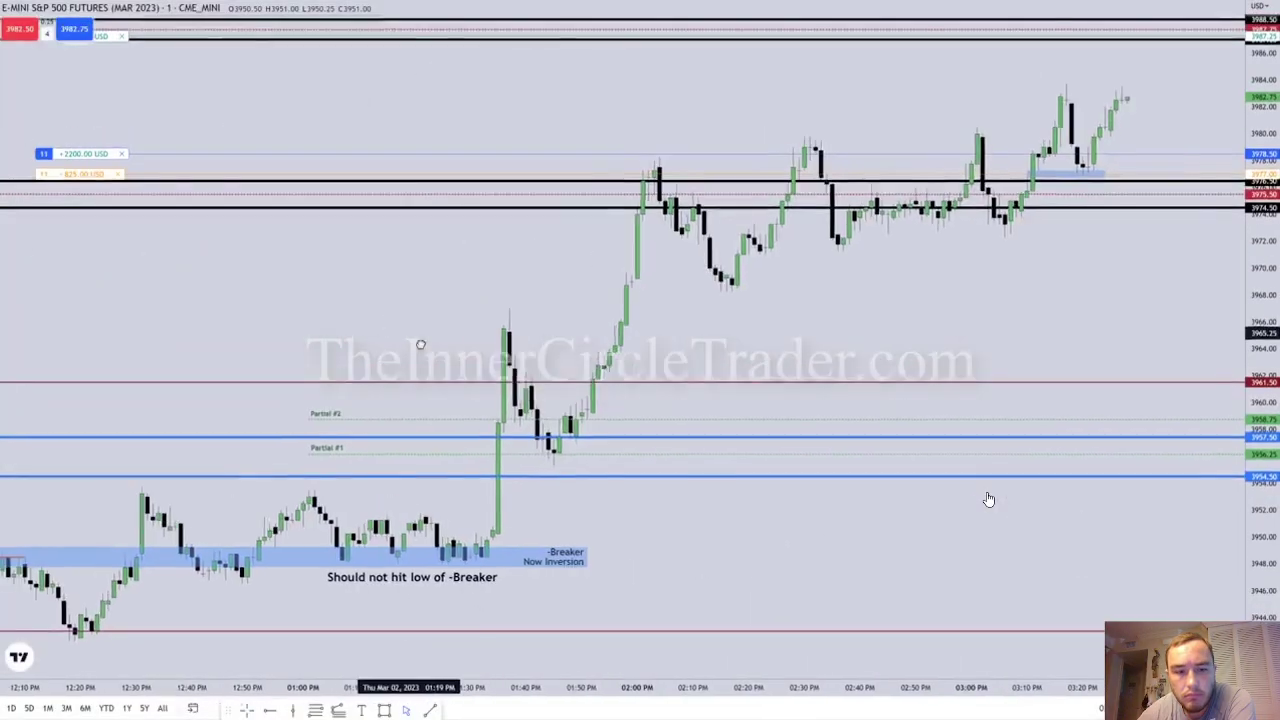
# Re-enable trade executions in the ES chart settings and press Ok
pyautogui.rightClick(418, 303)
pyautogui.click(468, 618)
pyautogui.click(592, 514)
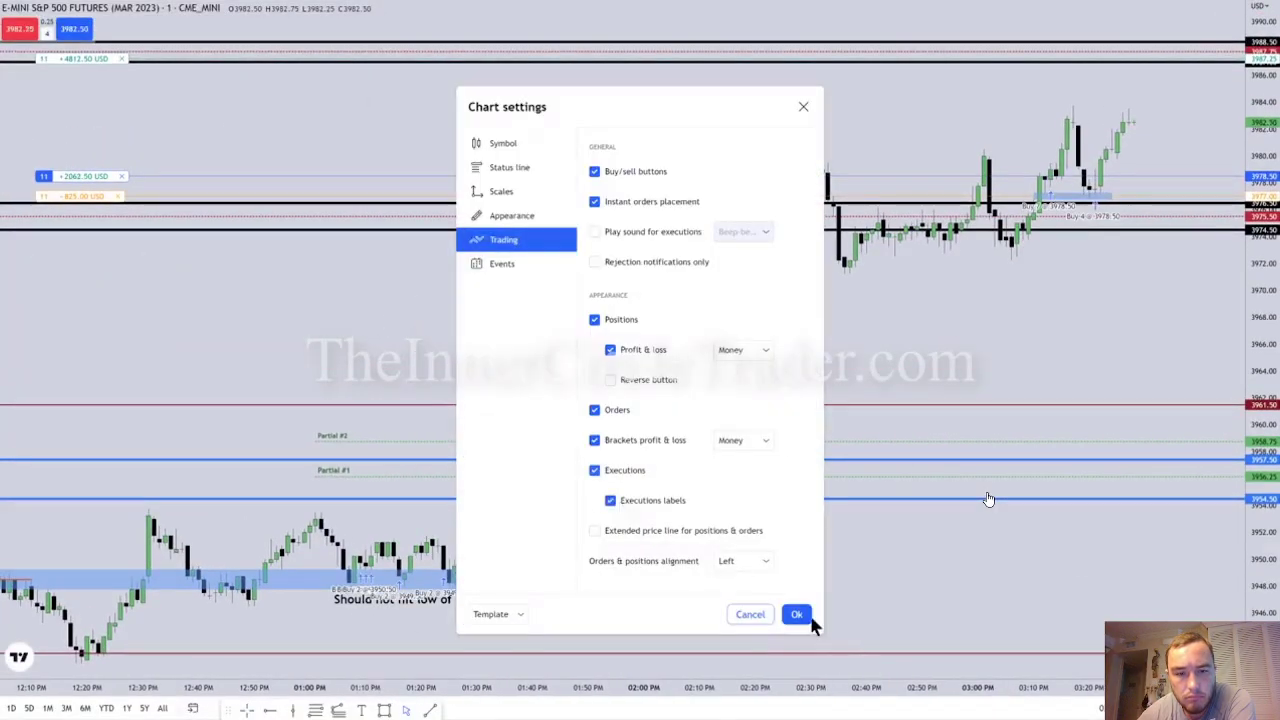
pyautogui.click(806, 694)
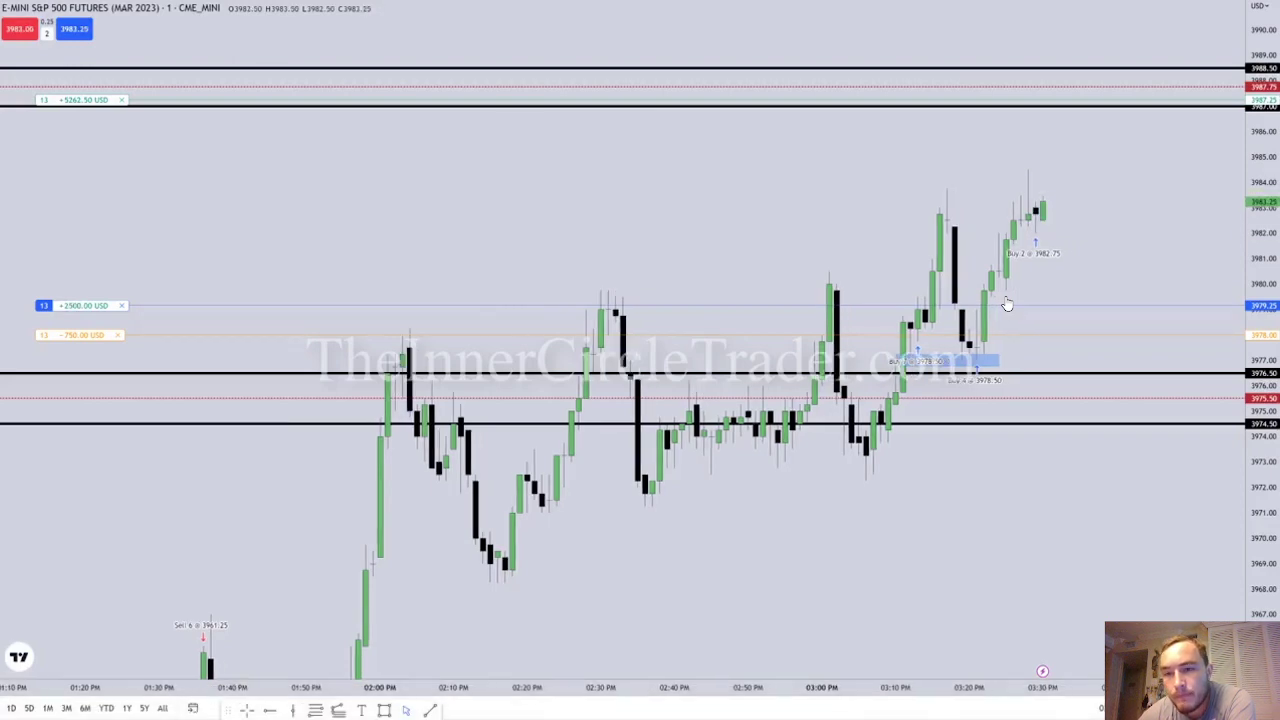
# Set the order quantity to 5 and raise the stop order closer to price
pyautogui.click(46, 33)
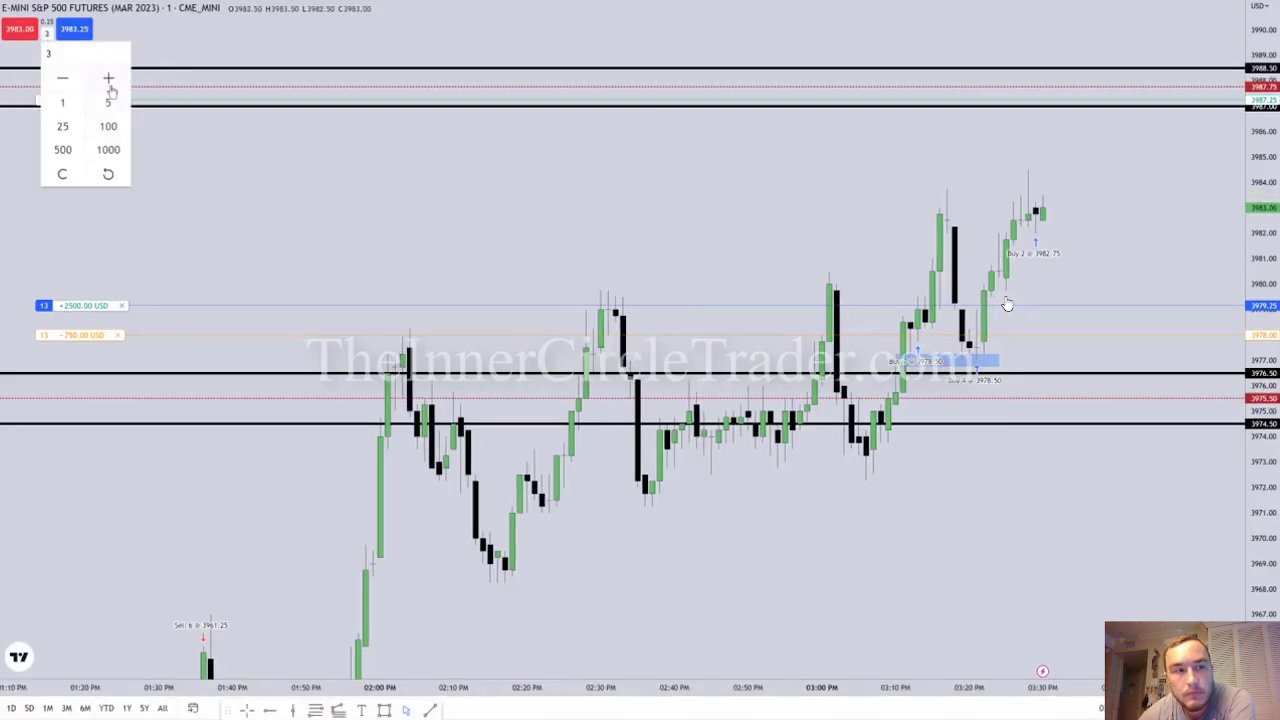
pyautogui.click(114, 90)
pyautogui.click(180, 147)
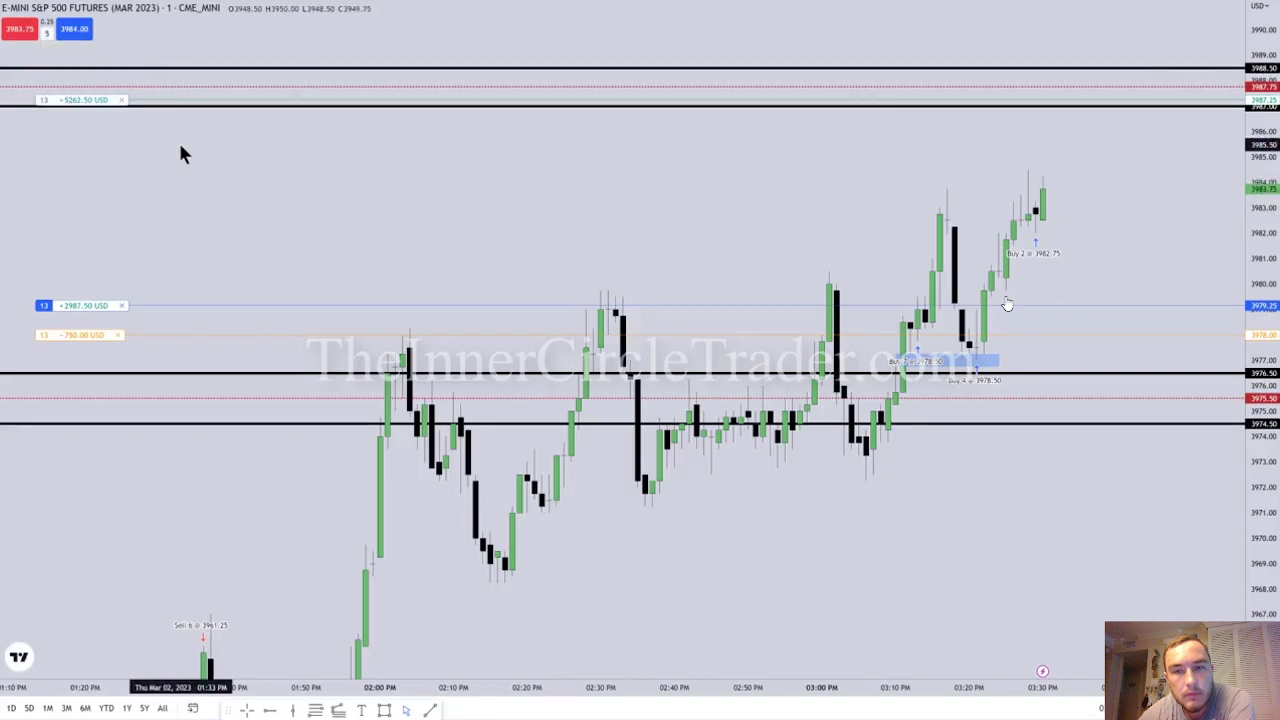
pyautogui.moveTo(78, 334); pyautogui.dragTo(95, 291)
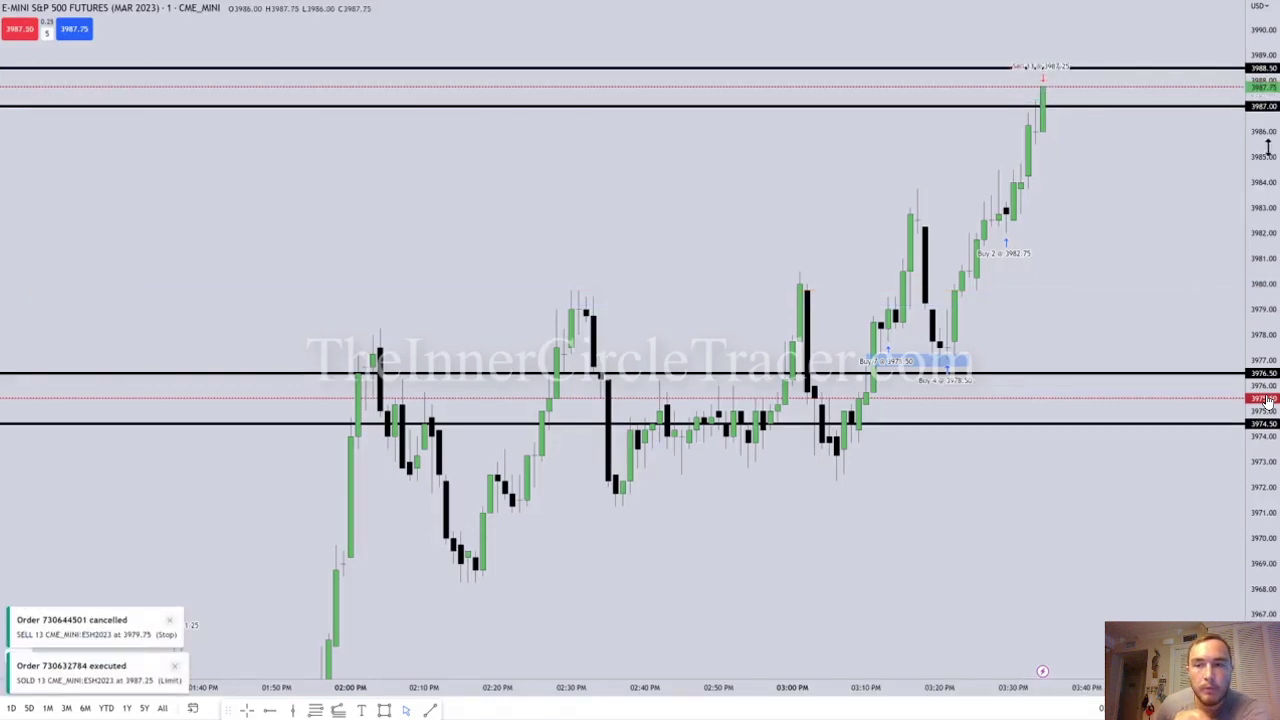
# Zoom the chart out, resume playback, exit fullscreen, and reset the finished video to 0:00
pyautogui.hscroll(-3, 711, 514)
pyautogui.scroll(-3, 1268, 401)
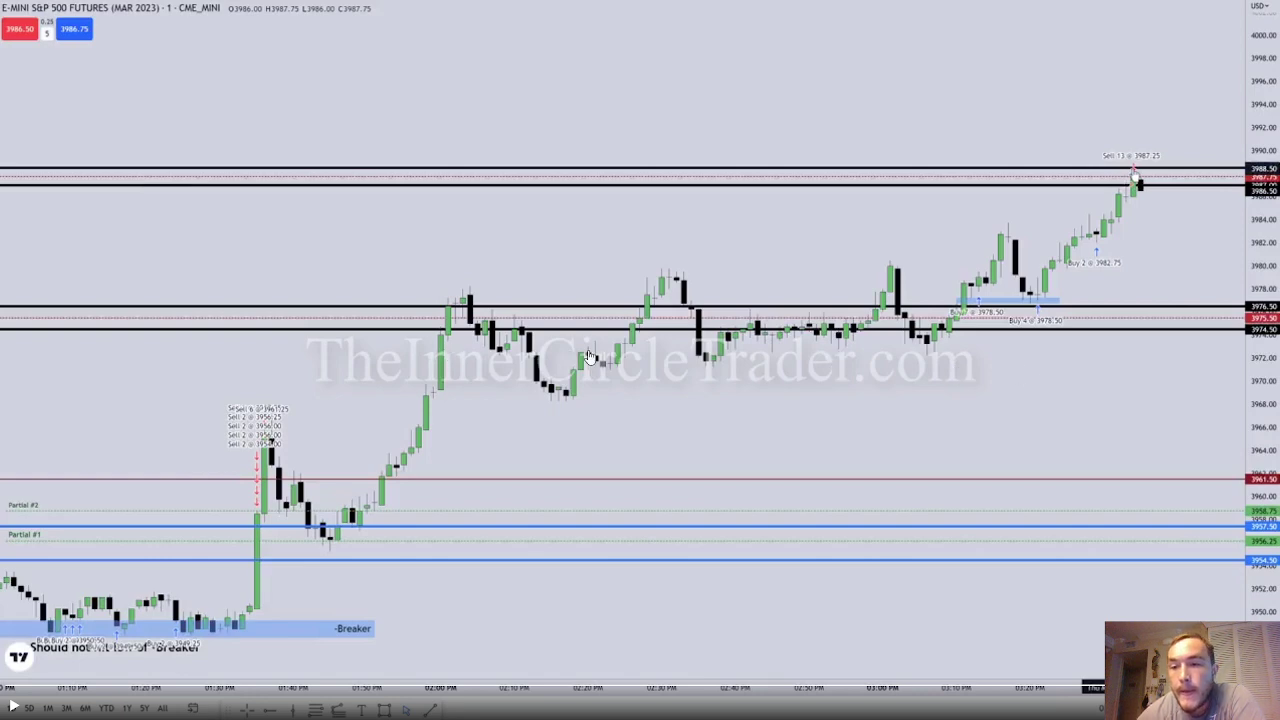
pyautogui.hotkey('shift', 'Down')
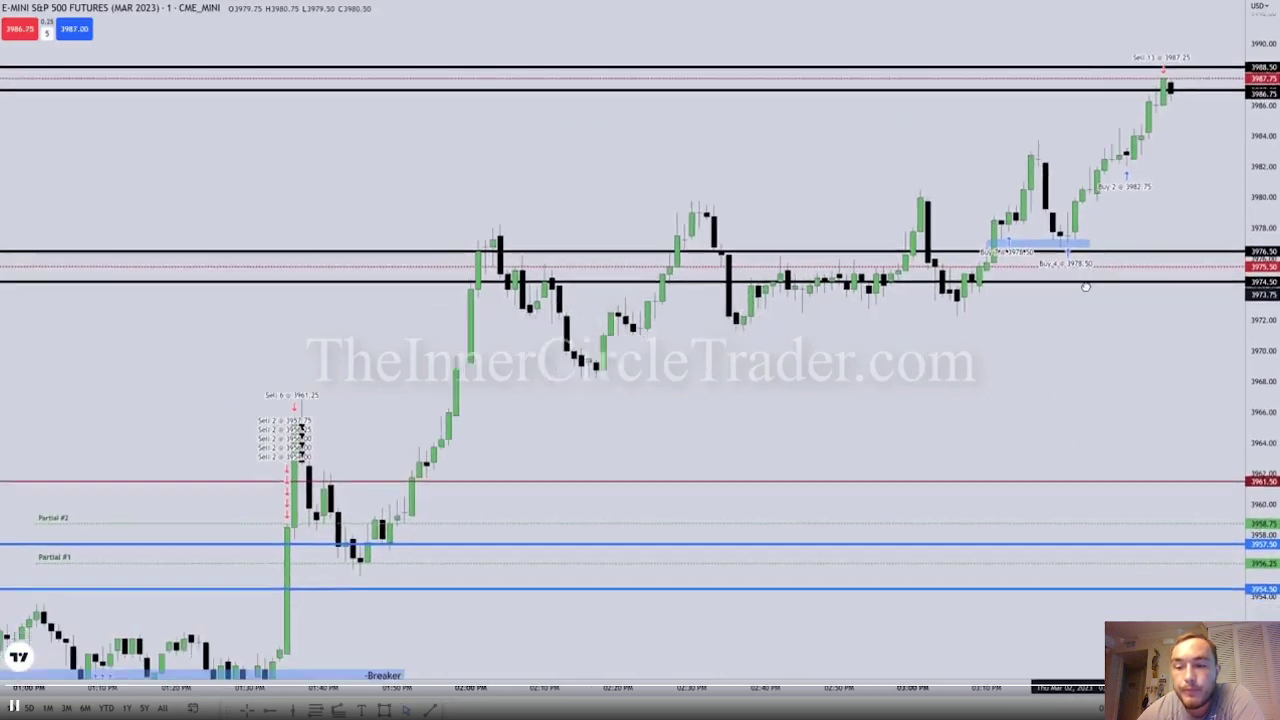
pyautogui.press('Escape')
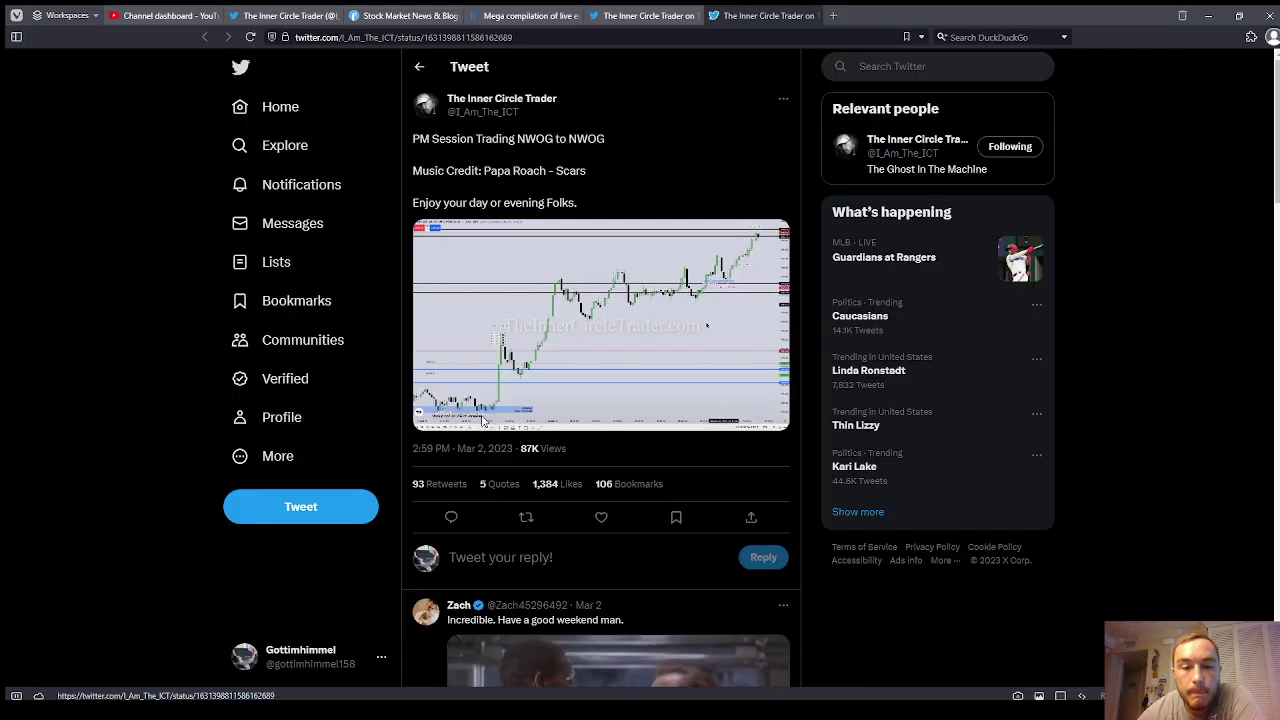
pyautogui.click(425, 418)
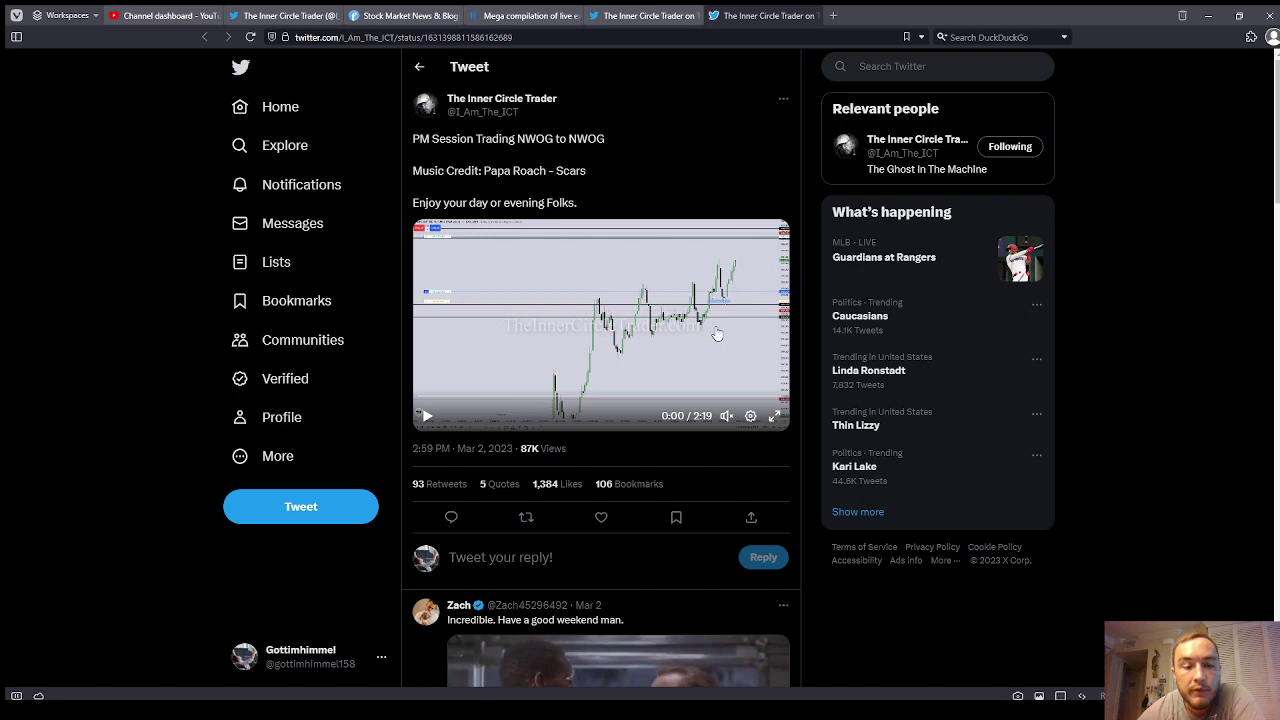